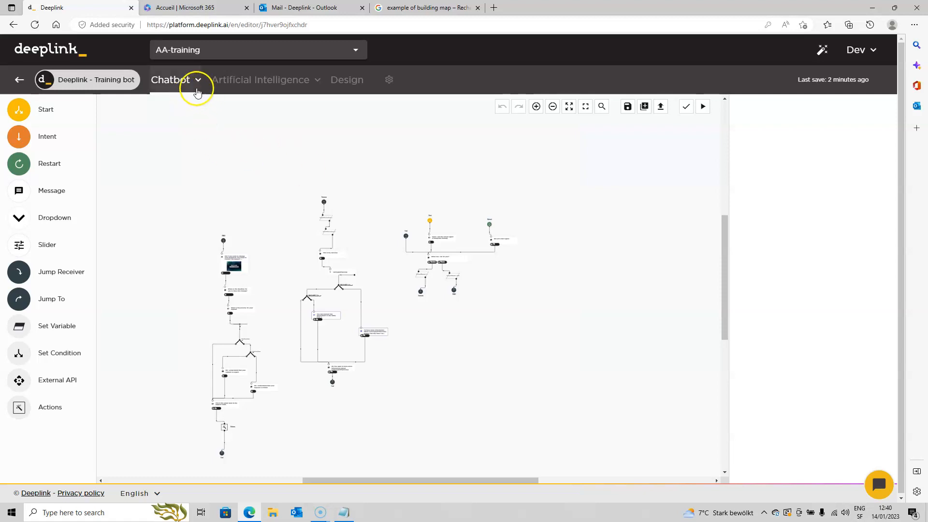
Add a new intent to the chatbot and name it Password
{"action": "left_click", "coordinate": [184, 81]}
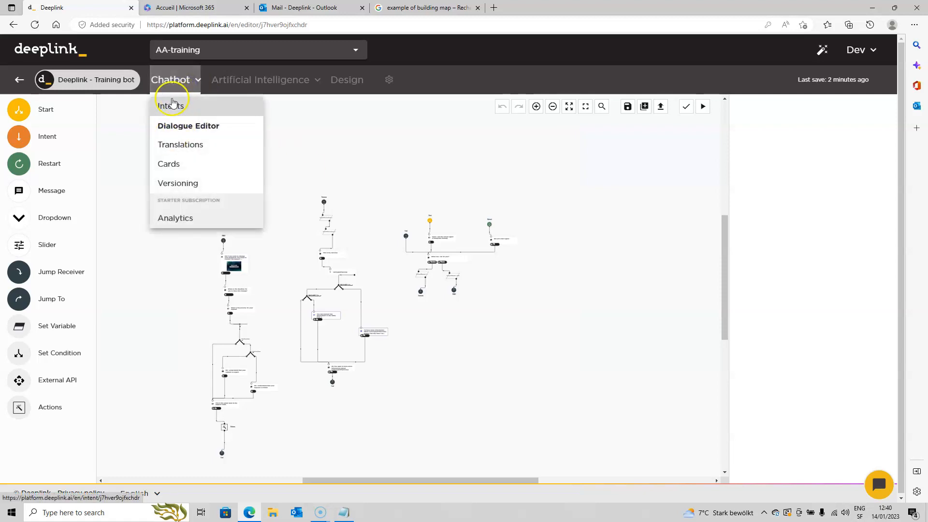
{"action": "left_click", "coordinate": [173, 106]}
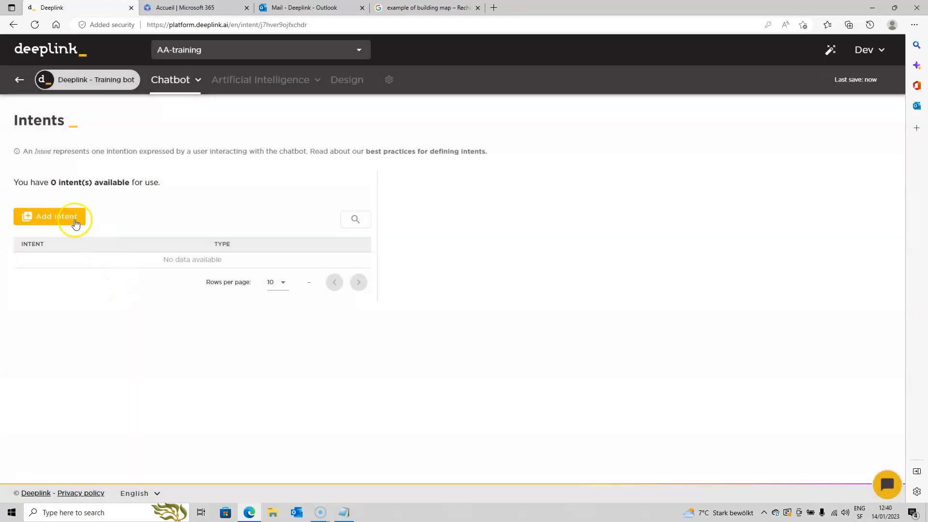
{"action": "left_click", "coordinate": [69, 215]}
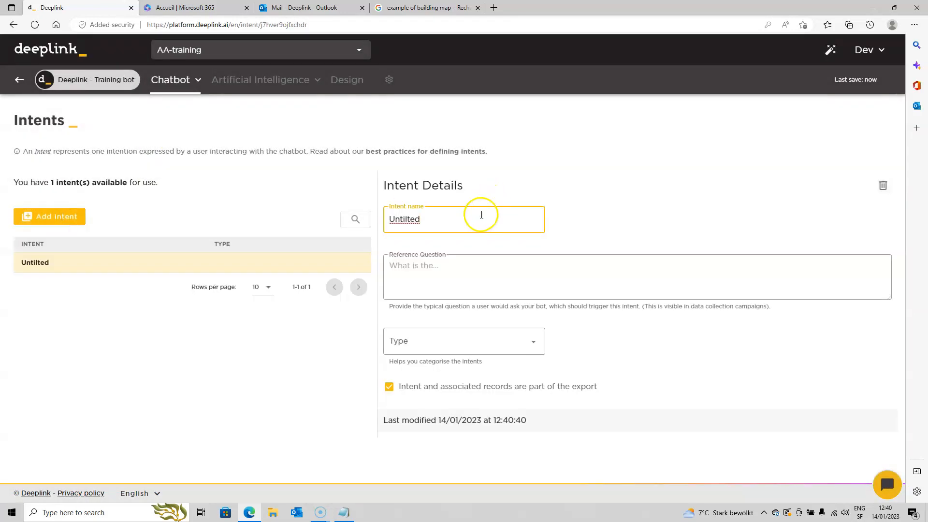
{"action": "type", "text": "Password"}
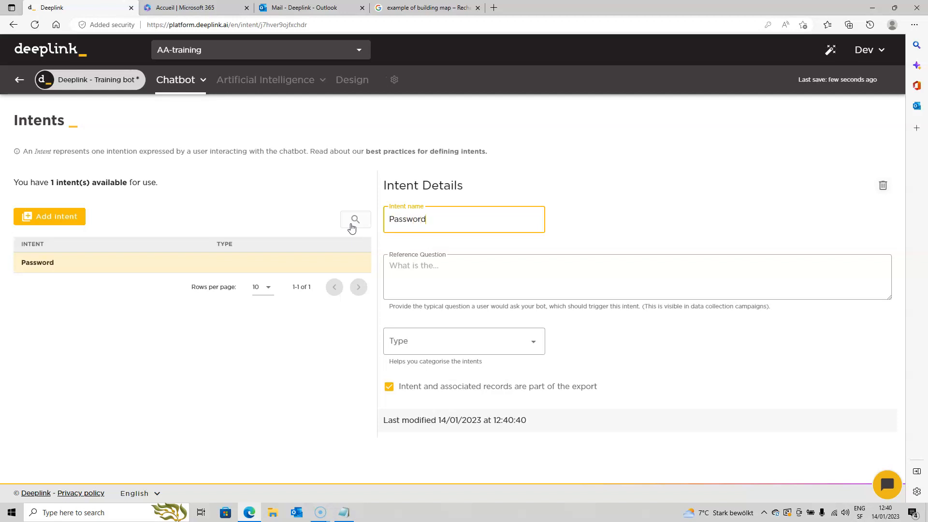
Set the Password intent's reference question to "I want to reset my password"
{"action": "left_click", "coordinate": [443, 266]}
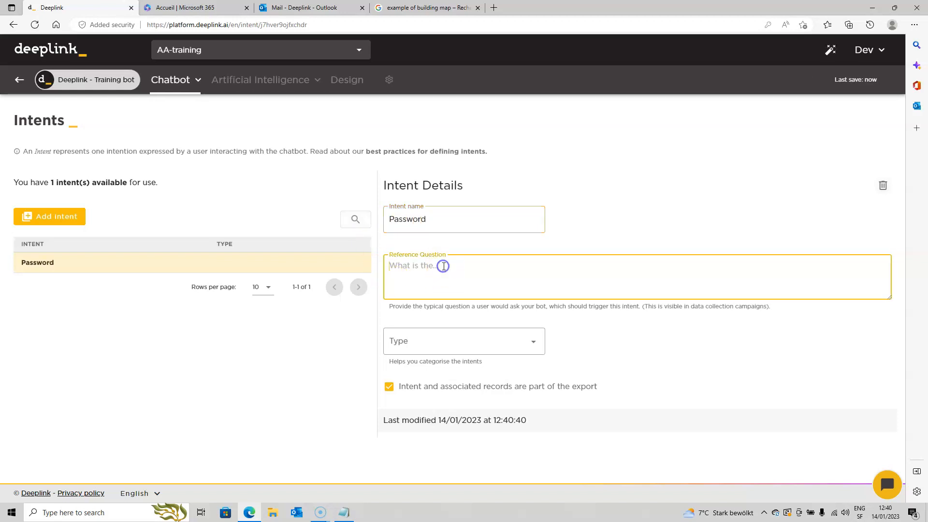
{"action": "type", "text": "I forgot"}
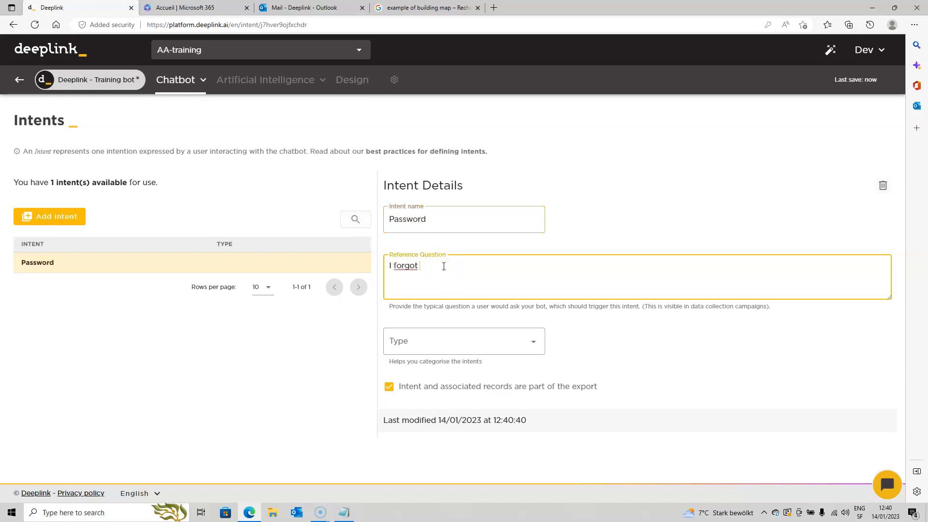
{"action": "type", "text": " my pa"}
{"action": "key", "text": "BackSpace"}
{"action": "key", "text": "BackSpace"}
{"action": "key", "text": "BackSpace"}
{"action": "key", "text": "BackSpace"}
{"action": "key", "text": "BackSpace"}
{"action": "key", "text": "BackSpace"}
{"action": "key", "text": "BackSpace"}
{"action": "key", "text": "BackSpace"}
{"action": "key", "text": "BackSpace"}
{"action": "key", "text": "BackSpace"}
{"action": "key", "text": "BackSpace"}
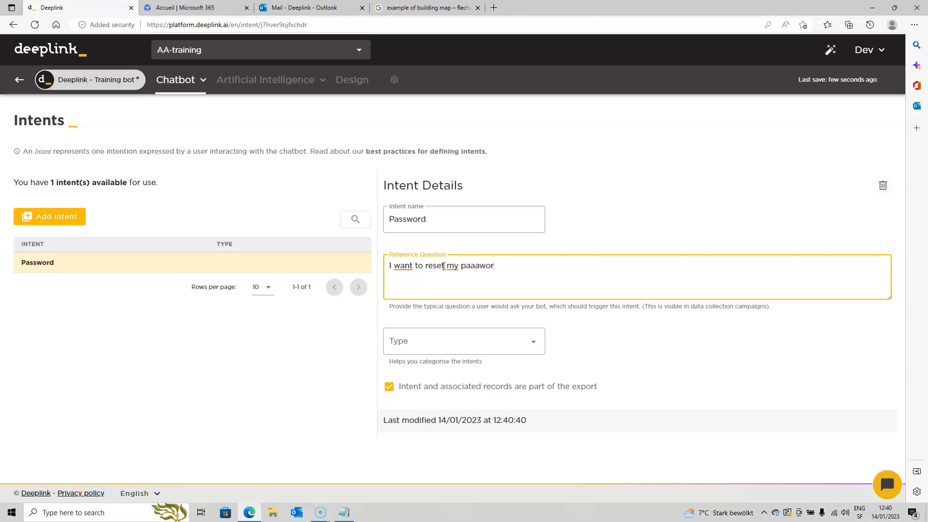
{"action": "left_click", "coordinate": [480, 266]}
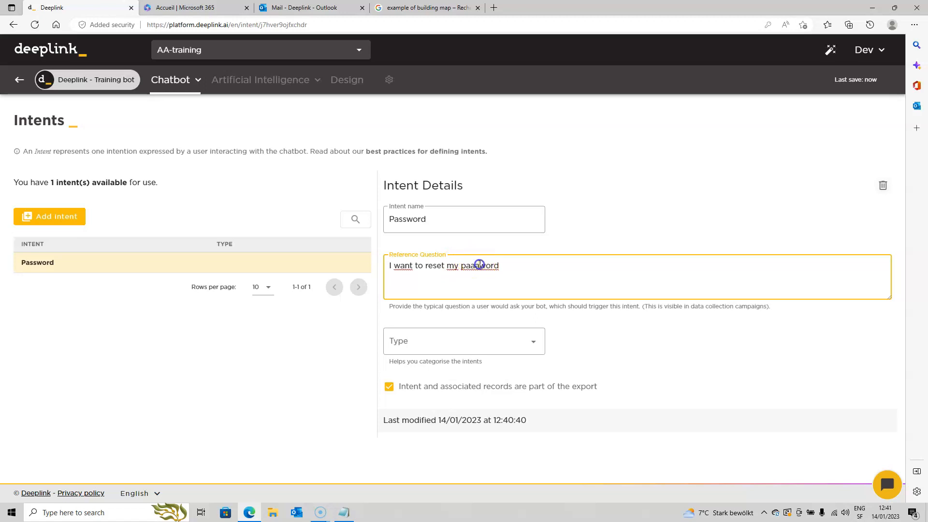
{"action": "key", "text": "BackSpace"}
{"action": "key", "text": "BackSpace"}
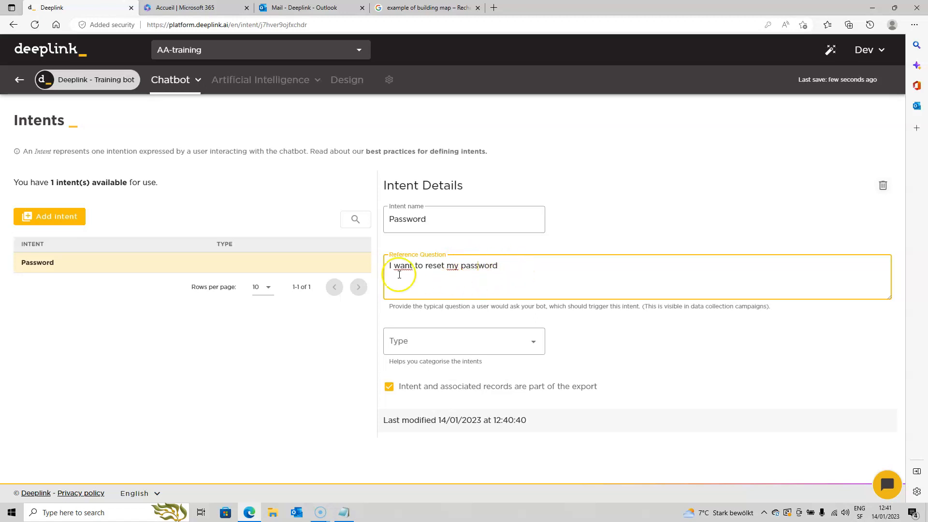
Add a second intent named Service with the reference question "I want to know more about your service"
{"action": "left_click", "coordinate": [51, 216]}
{"action": "left_click_drag", "start_coordinate": [456, 220], "coordinate": [326, 222]}
{"action": "type", "text": "Service"}
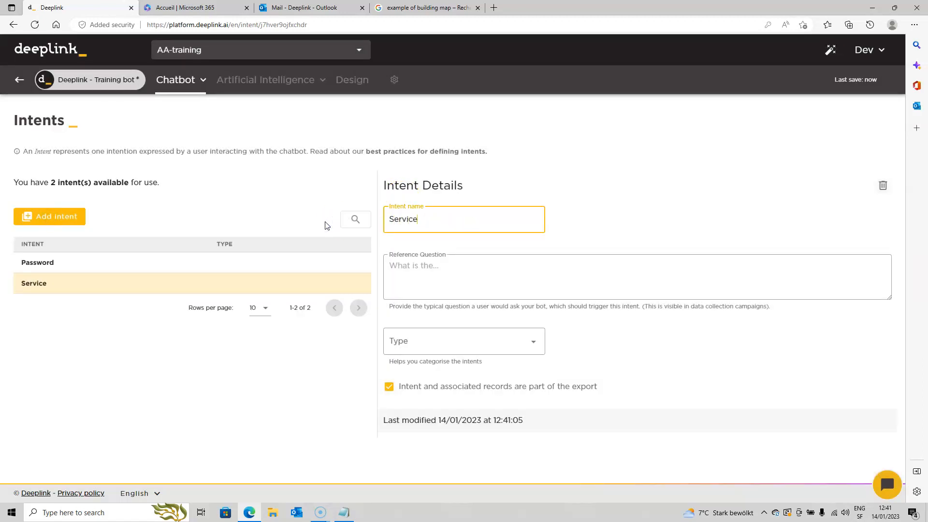
{"action": "left_click", "coordinate": [425, 266]}
{"action": "type", "text": "I"}
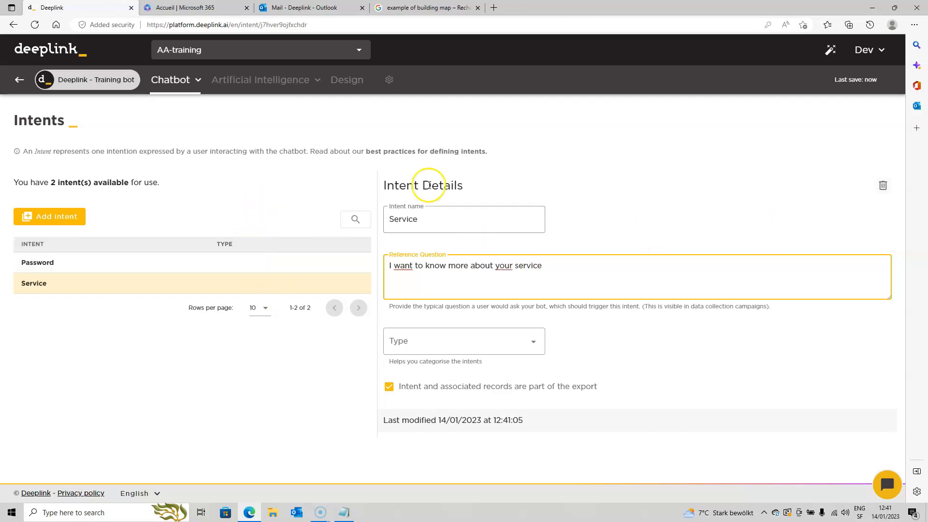
Place two Intent nodes in the dialogue editor, one beside the PWD jump receiver and one beside the Services jump receiver
{"action": "left_click", "coordinate": [183, 81]}
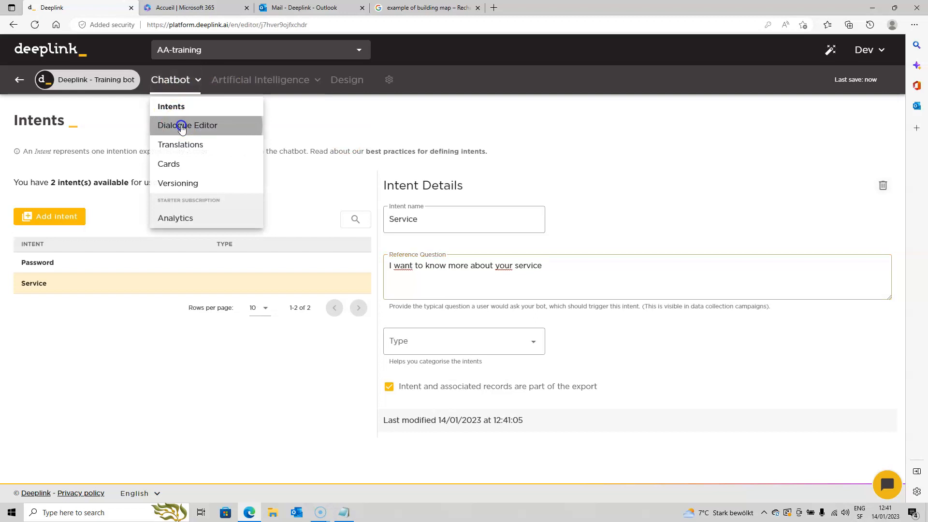
{"action": "left_click", "coordinate": [181, 125]}
{"action": "scroll", "coordinate": [297, 203], "scroll_direction": "up", "scroll_amount": 3}
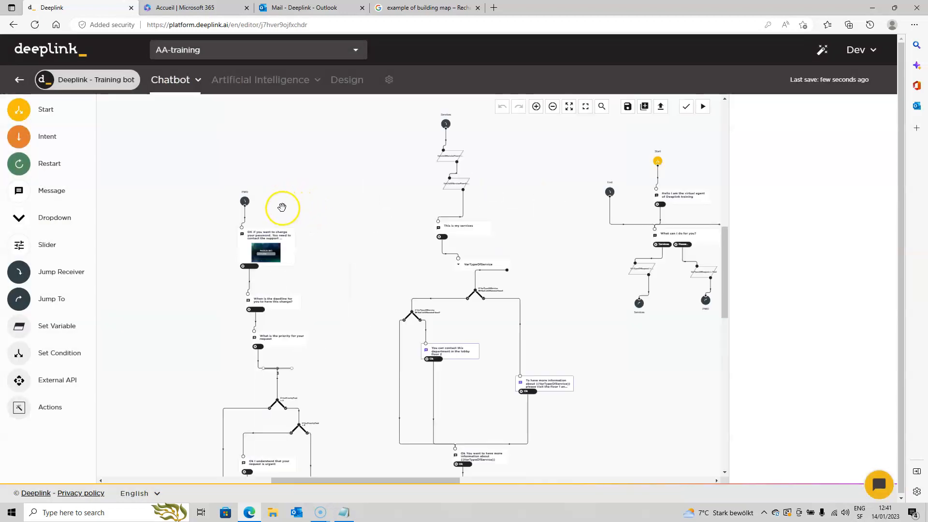
{"action": "left_click_drag", "start_coordinate": [27, 153], "coordinate": [232, 158]}
{"action": "left_click_drag", "start_coordinate": [278, 196], "coordinate": [277, 196]}
{"action": "left_click_drag", "start_coordinate": [464, 120], "coordinate": [466, 120]}
Assign the Password intent to the node beside PWD and the Service intent to the node beside Services
{"action": "left_click", "coordinate": [278, 195]}
{"action": "left_click", "coordinate": [779, 162]}
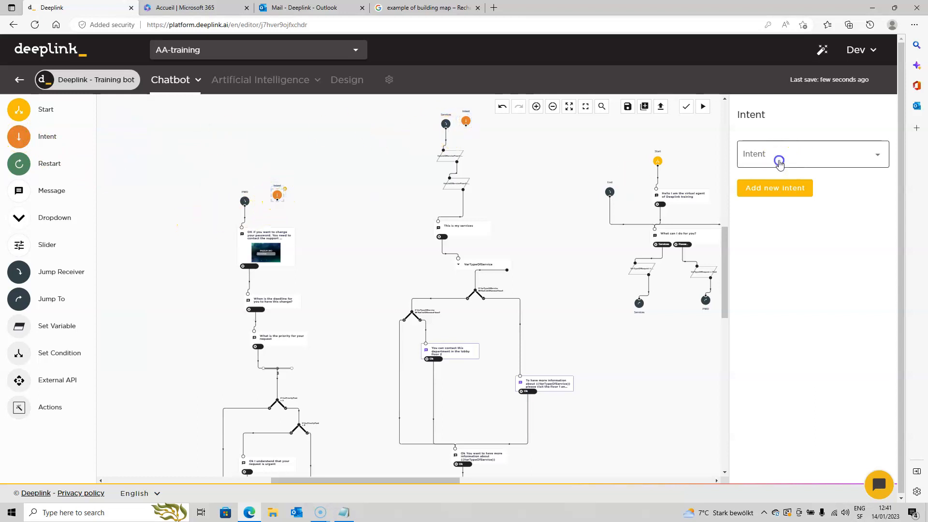
{"action": "left_click", "coordinate": [761, 179]}
{"action": "left_click", "coordinate": [465, 120]}
{"action": "left_click", "coordinate": [770, 156]}
{"action": "left_click", "coordinate": [754, 205]}
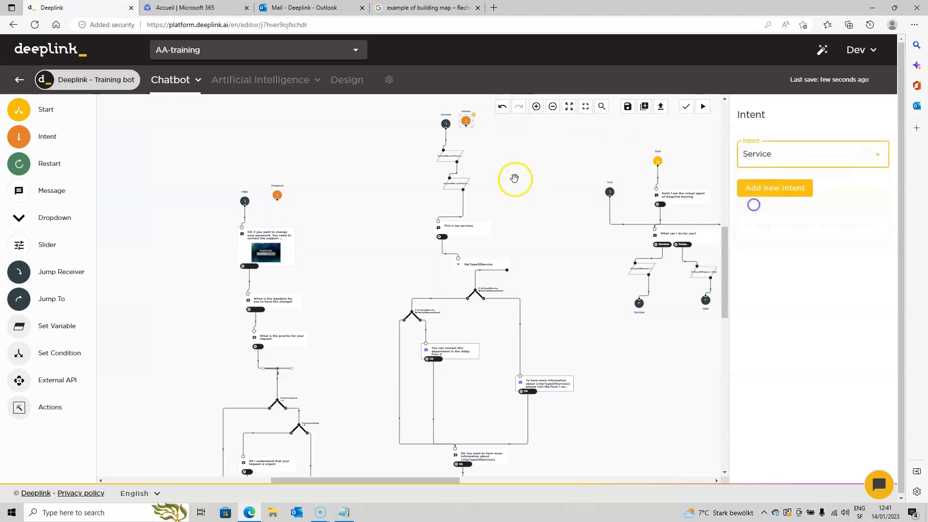
Replace the PWD and Services jump receivers with the Password and Service intent nodes, connecting each intent to the first block of its flow
{"action": "left_click", "coordinate": [242, 201]}
{"action": "mouse_move", "coordinate": [251, 200]}
{"action": "left_mouse_down"}
{"action": "mouse_move", "coordinate": [279, 197]}
{"action": "mouse_move", "coordinate": [244, 201]}
{"action": "left_mouse_up"}
{"action": "left_click", "coordinate": [445, 124]}
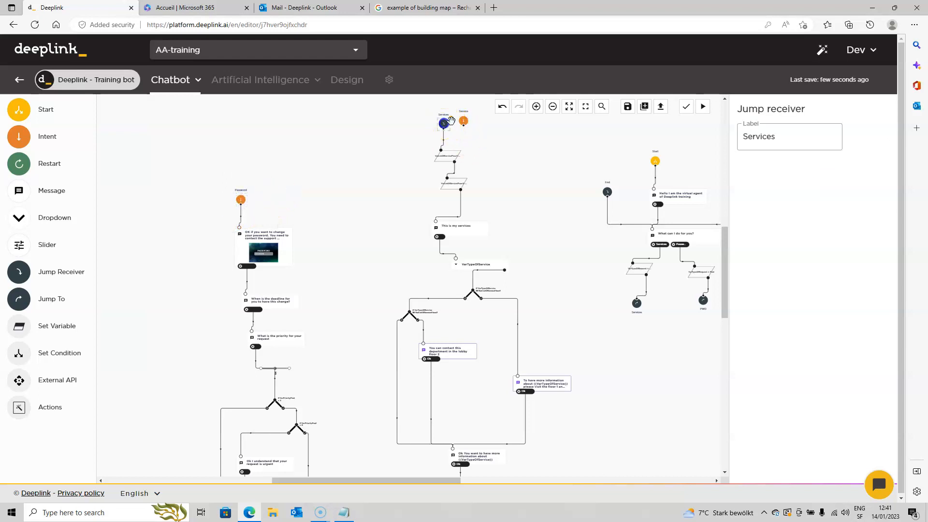
{"action": "left_click", "coordinate": [450, 116]}
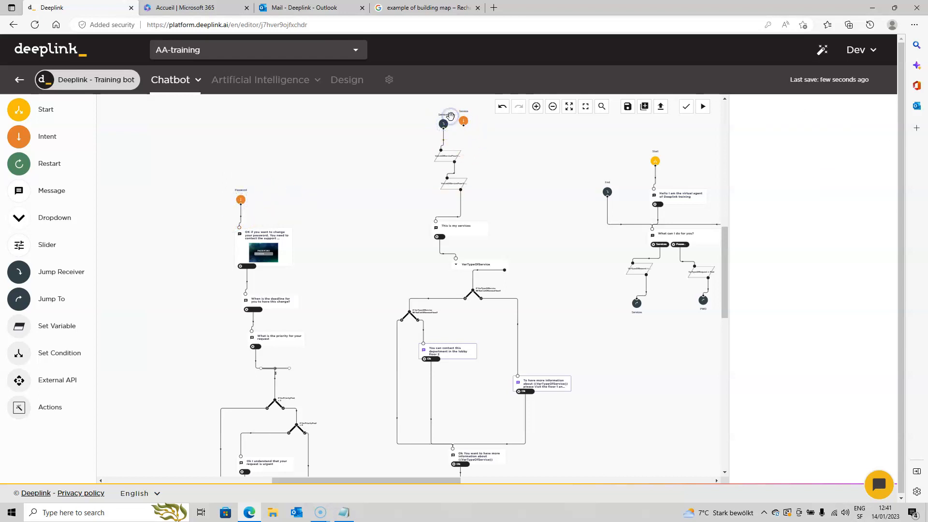
{"action": "scroll", "coordinate": [441, 128], "scroll_direction": "up", "scroll_amount": 2}
{"action": "left_click", "coordinate": [450, 119]}
{"action": "left_click", "coordinate": [462, 108]}
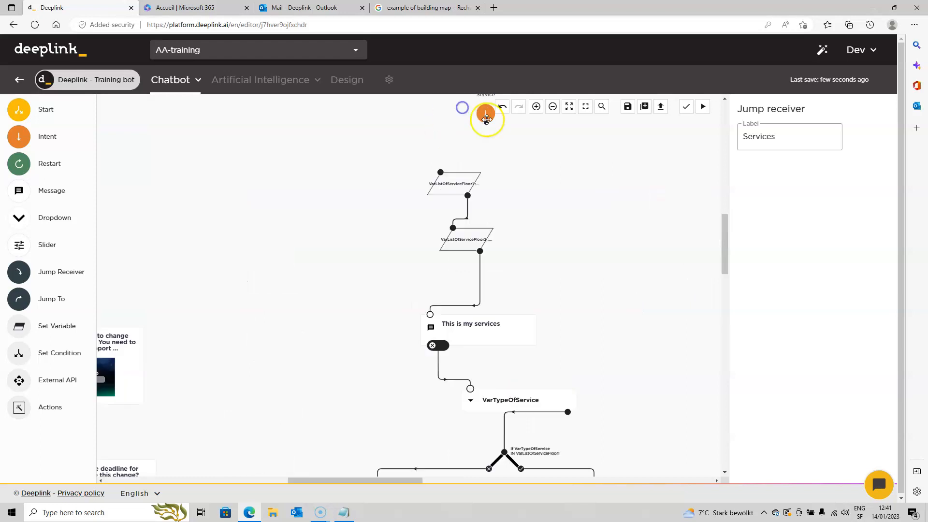
{"action": "left_click_drag", "start_coordinate": [488, 124], "coordinate": [449, 160]}
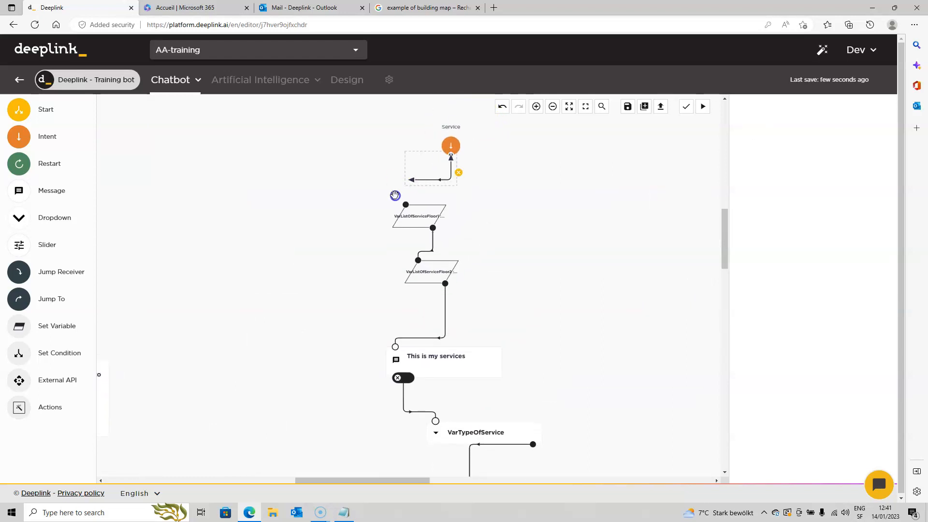
Remove the Services and Password button ports from the "What can I do for you?" message
{"action": "scroll", "coordinate": [527, 215], "scroll_direction": "down", "scroll_amount": 4}
{"action": "left_click_drag", "start_coordinate": [562, 306], "coordinate": [424, 253]}
{"action": "scroll", "coordinate": [419, 245], "scroll_direction": "up", "scroll_amount": 2}
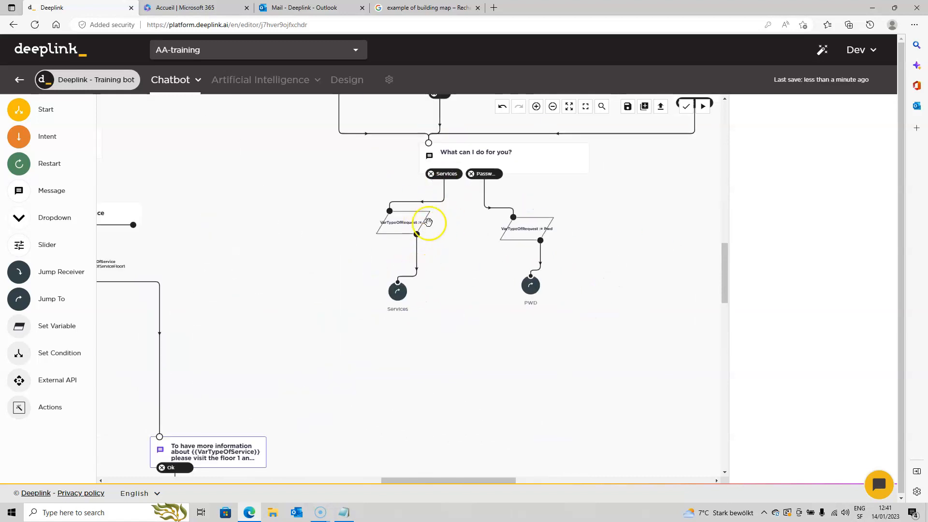
{"action": "scroll", "coordinate": [432, 225], "scroll_direction": "down", "scroll_amount": 2}
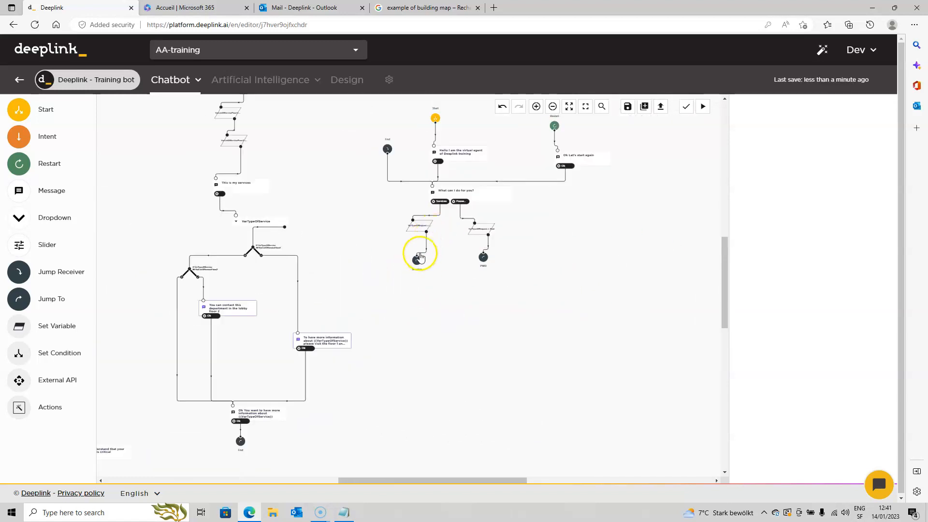
{"action": "left_click", "coordinate": [459, 193]}
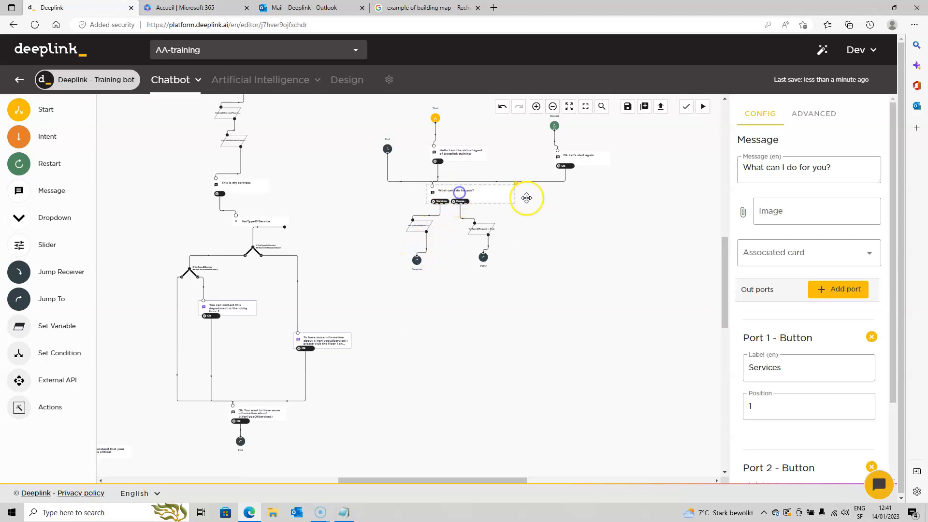
{"action": "left_click", "coordinate": [871, 337]}
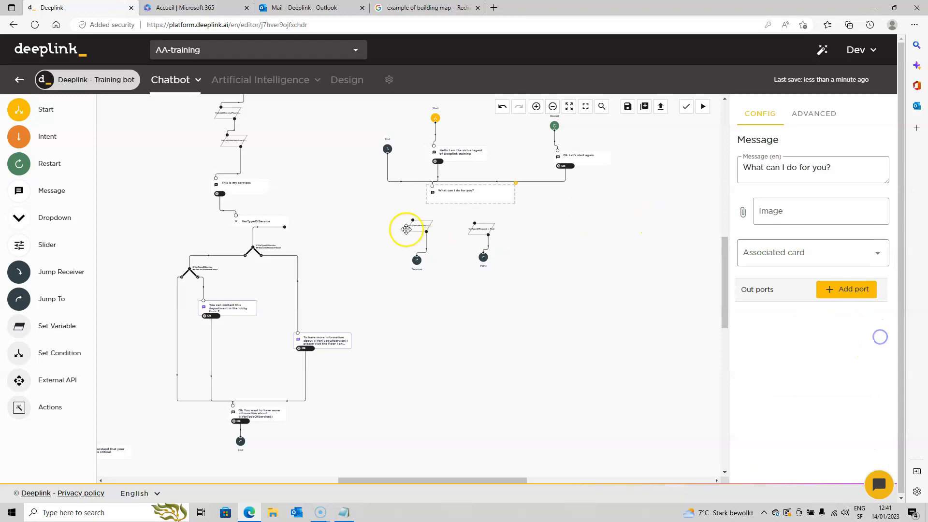
Delete the Services and PWD Jump To nodes below the "What can I do for you?" message
{"action": "left_click", "coordinate": [416, 258]}
{"action": "left_click", "coordinate": [426, 254]}
{"action": "left_click", "coordinate": [485, 256]}
{"action": "left_click", "coordinate": [492, 251]}
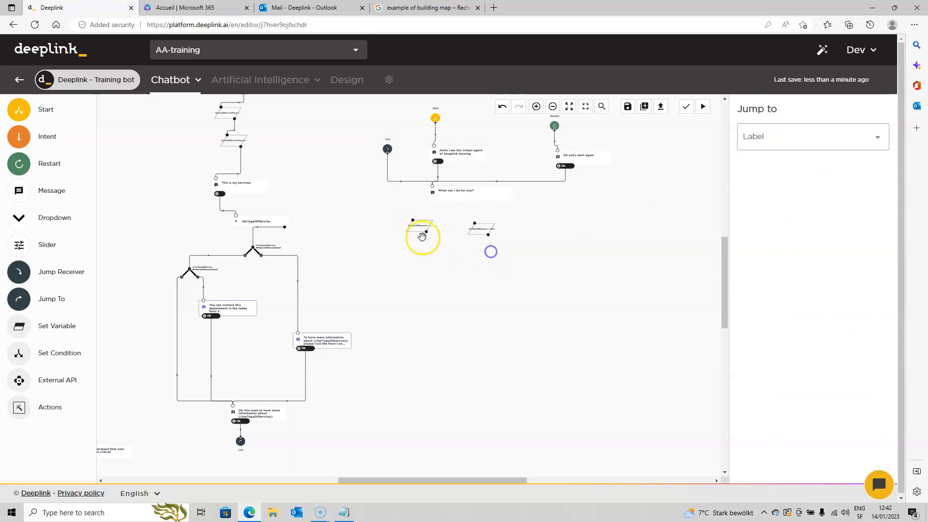
Move the VarTypeOfRequest block with value Service to the service flow and connect it between the Service intent and the first variable block
{"action": "scroll", "coordinate": [424, 234], "scroll_direction": "up", "scroll_amount": 3}
{"action": "scroll", "coordinate": [435, 234], "scroll_direction": "down", "scroll_amount": 3}
{"action": "left_click_drag", "start_coordinate": [348, 191], "coordinate": [442, 297]}
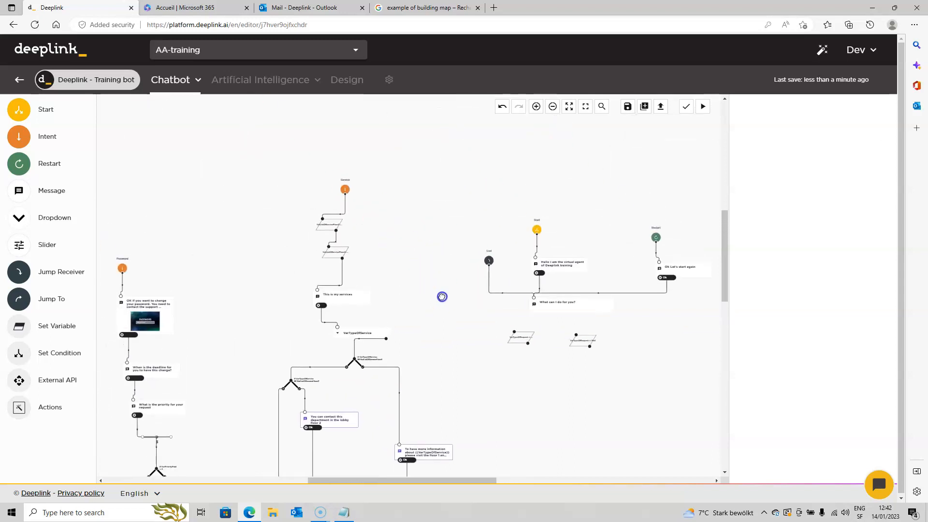
{"action": "scroll", "coordinate": [531, 335], "scroll_direction": "up", "scroll_amount": 2}
{"action": "left_click_drag", "start_coordinate": [530, 337], "coordinate": [333, 152]}
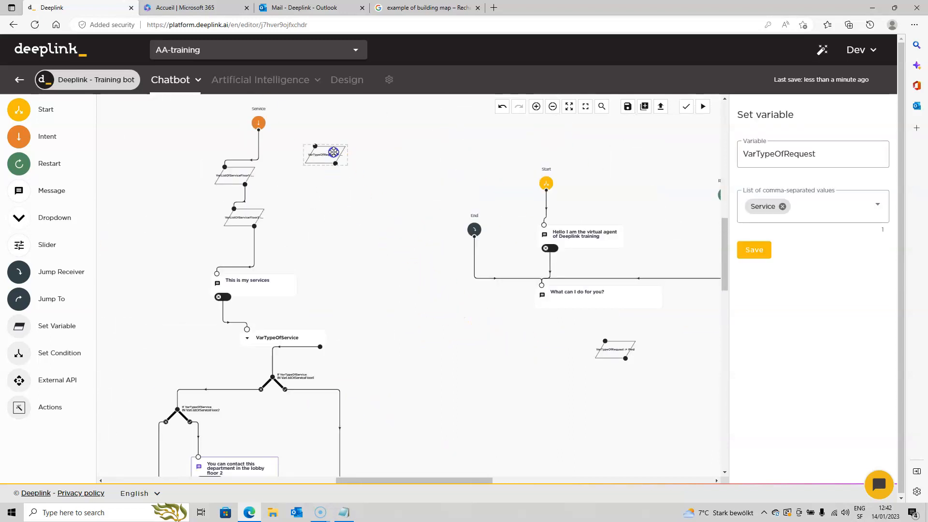
{"action": "left_click", "coordinate": [257, 142]}
{"action": "left_click_drag", "start_coordinate": [314, 150], "coordinate": [270, 172]}
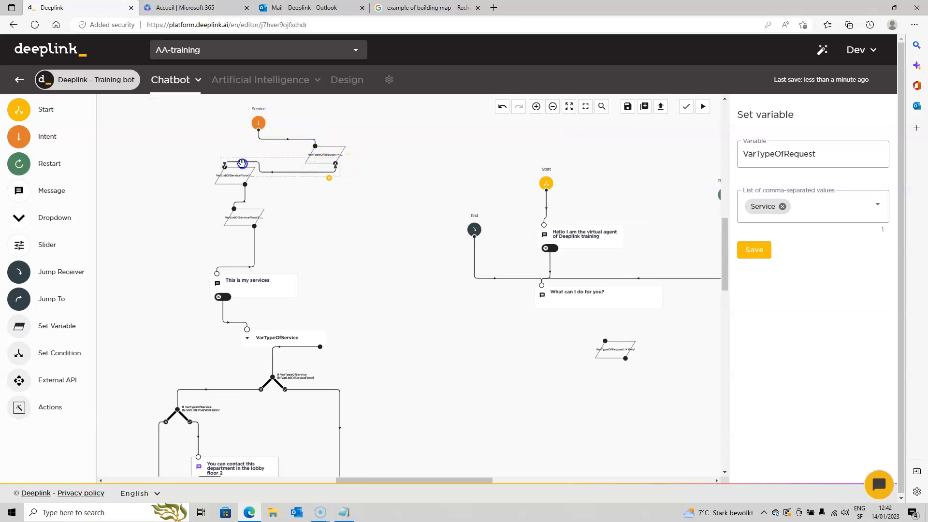
Move the VarTypeOfRequest block with value Pwd to the password flow and connect it between the Password intent and the first message
{"action": "left_click_drag", "start_coordinate": [615, 352], "coordinate": [136, 242]}
{"action": "left_click_drag", "start_coordinate": [145, 201], "coordinate": [506, 188]}
{"action": "mouse_move", "coordinate": [487, 247]}
{"action": "left_mouse_down"}
{"action": "mouse_move", "coordinate": [315, 252]}
{"action": "mouse_move", "coordinate": [282, 233]}
{"action": "mouse_move", "coordinate": [288, 189]}
{"action": "mouse_move", "coordinate": [308, 243]}
{"action": "mouse_move", "coordinate": [325, 210]}
{"action": "mouse_move", "coordinate": [272, 283]}
{"action": "left_mouse_up"}
Add an All Starting intents out port to the "What can I do for you?" message
{"action": "scroll", "coordinate": [459, 255], "scroll_direction": "down", "scroll_amount": 3}
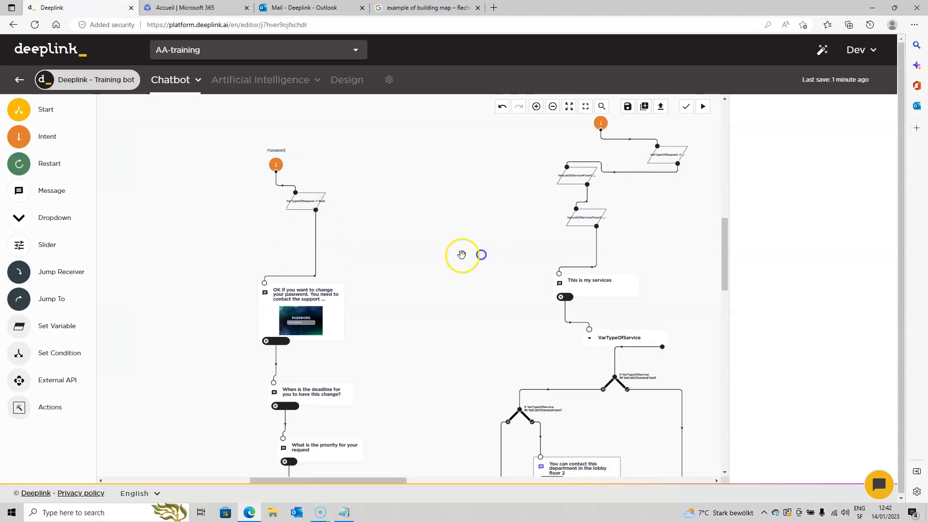
{"action": "left_click_drag", "start_coordinate": [648, 250], "coordinate": [294, 227]}
{"action": "left_click", "coordinate": [402, 266]}
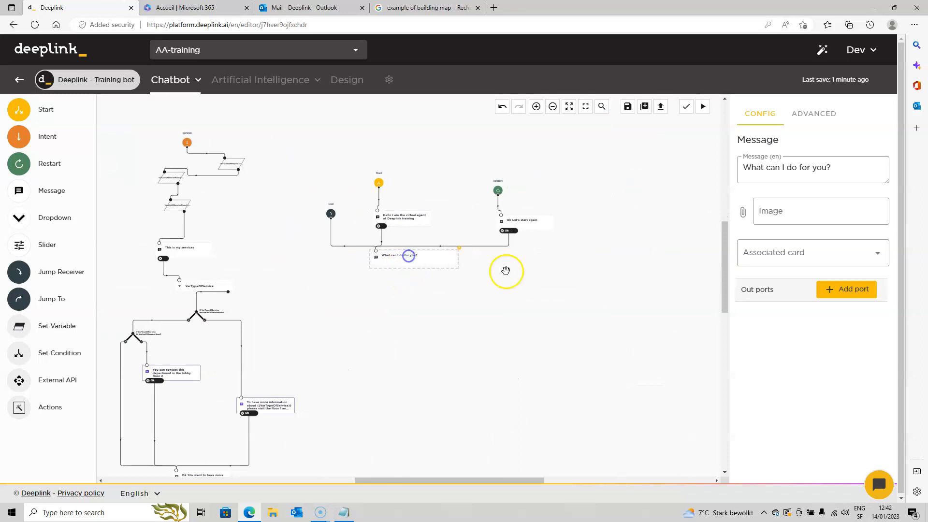
{"action": "left_click", "coordinate": [843, 291]}
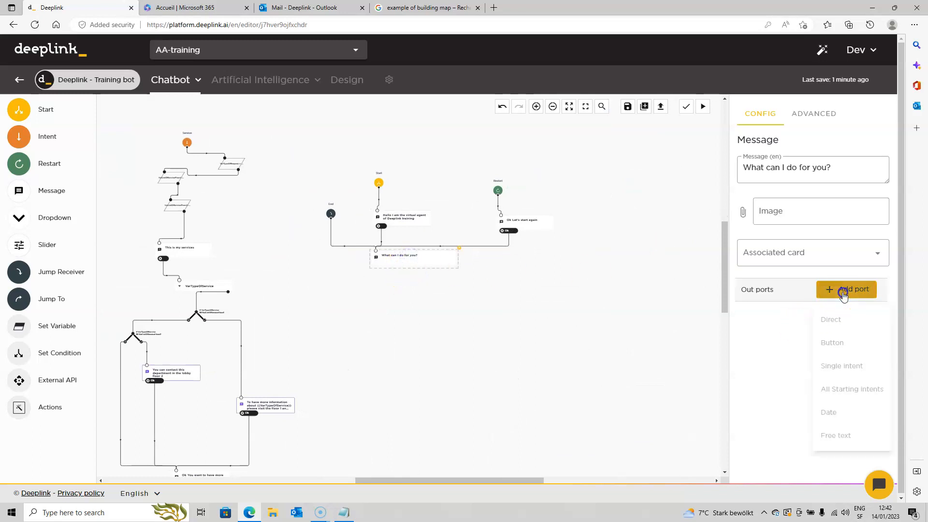
{"action": "left_click", "coordinate": [849, 388]}
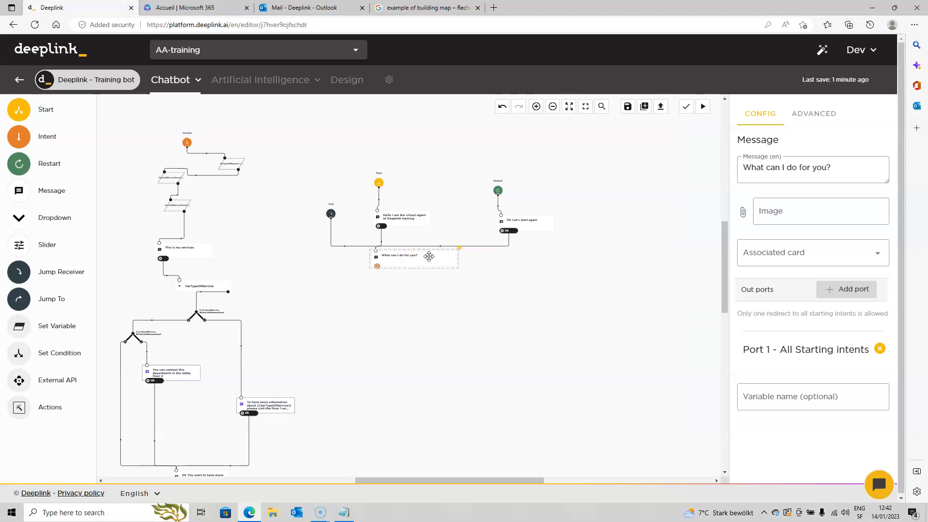
Name the All Starting intents port's variable VarMainMessage and save the dialogue
{"action": "left_click", "coordinate": [806, 399]}
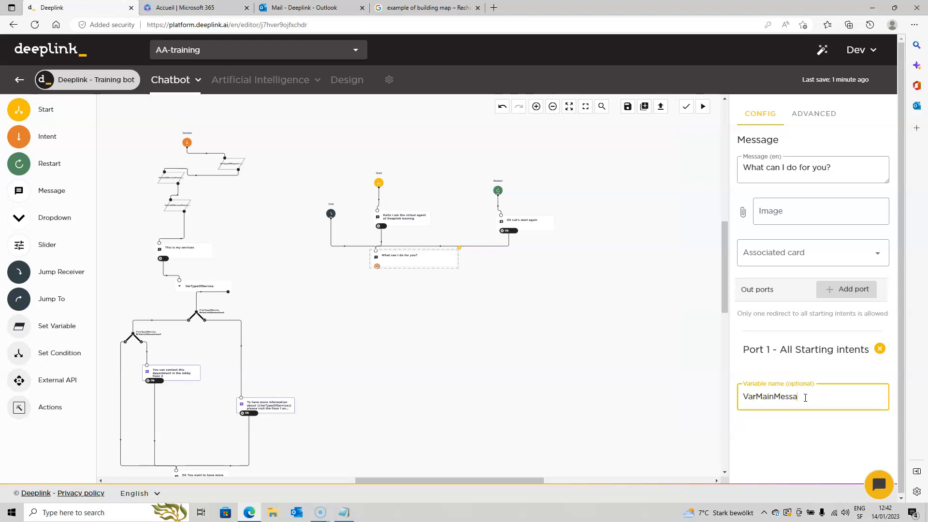
{"action": "left_click", "coordinate": [626, 344]}
{"action": "left_click", "coordinate": [416, 258]}
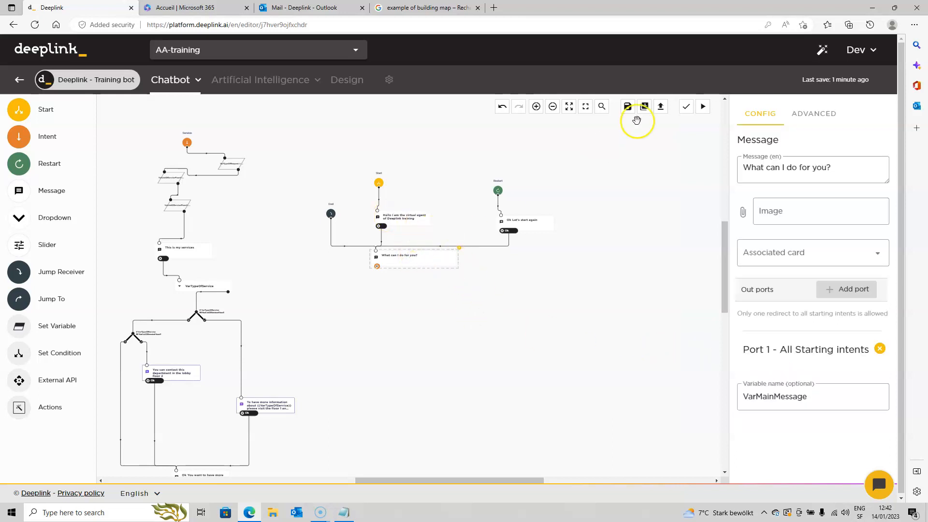
{"action": "left_click", "coordinate": [628, 107]}
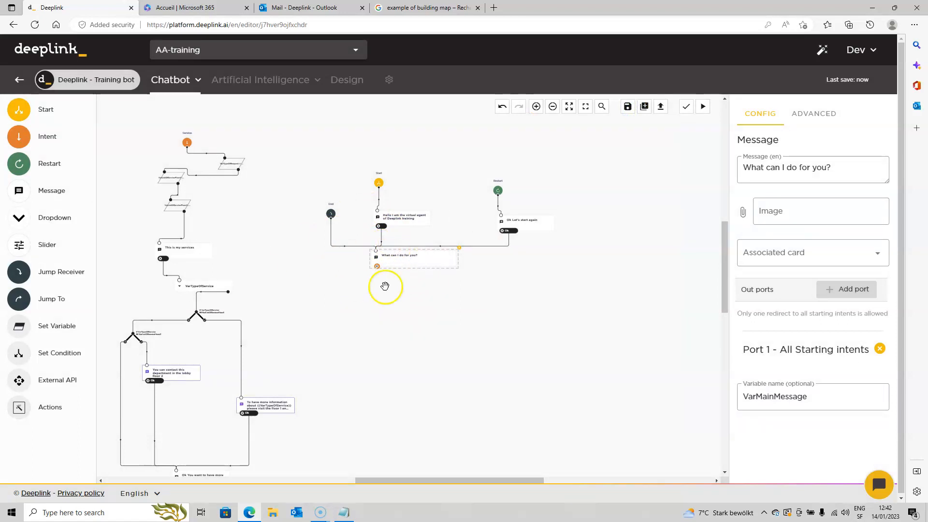
Create a new data campaign named "My firstcampagne"
{"action": "left_click_drag", "start_coordinate": [382, 300], "coordinate": [395, 321]}
{"action": "left_click", "coordinate": [449, 276]}
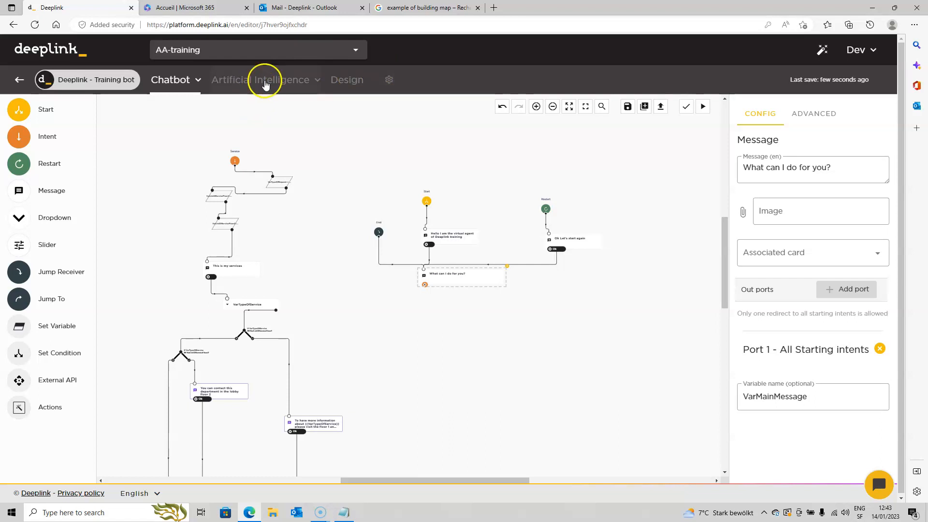
{"action": "left_click", "coordinate": [246, 86]}
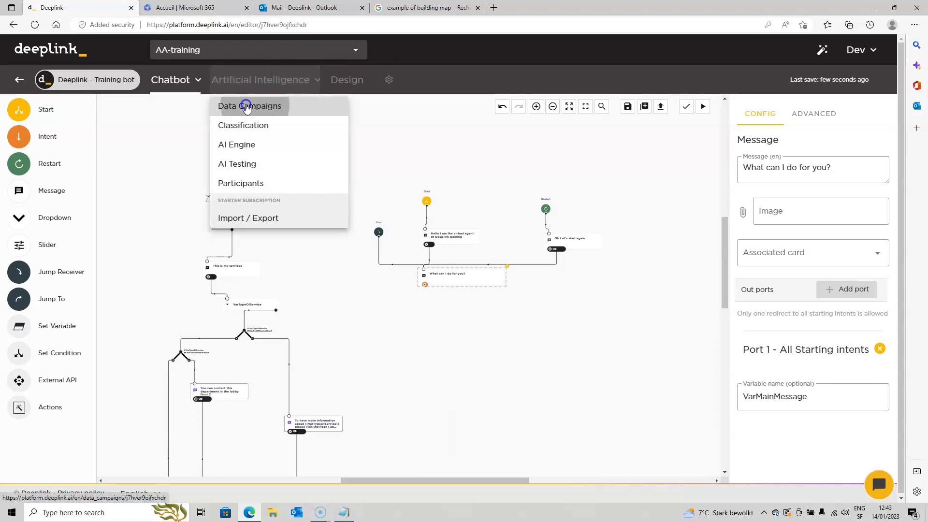
{"action": "left_click", "coordinate": [246, 106]}
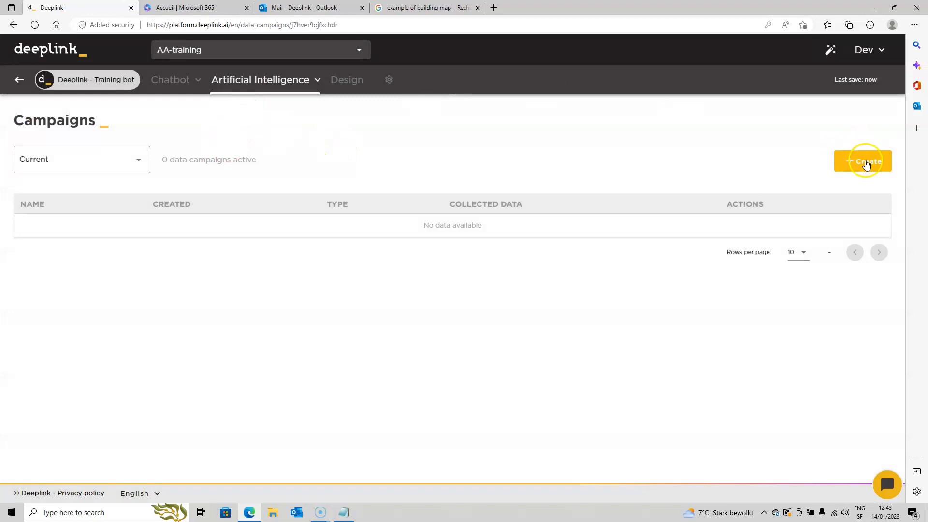
{"action": "left_click", "coordinate": [867, 165]}
{"action": "left_click", "coordinate": [146, 246]}
{"action": "type", "text": "My firstcampagne"}
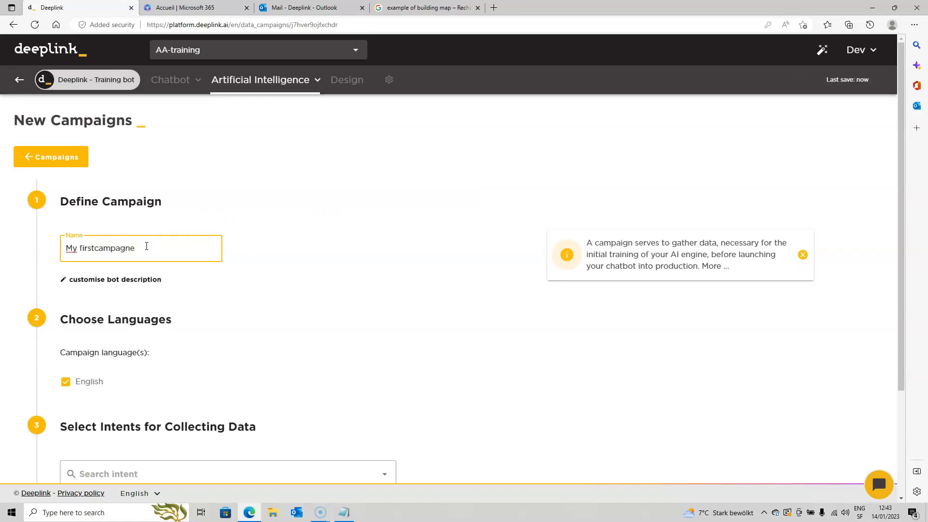
Add the Password and Service intents to the campaign for collecting data
{"action": "scroll", "coordinate": [145, 334], "scroll_direction": "down", "scroll_amount": 3}
{"action": "left_click", "coordinate": [143, 331]}
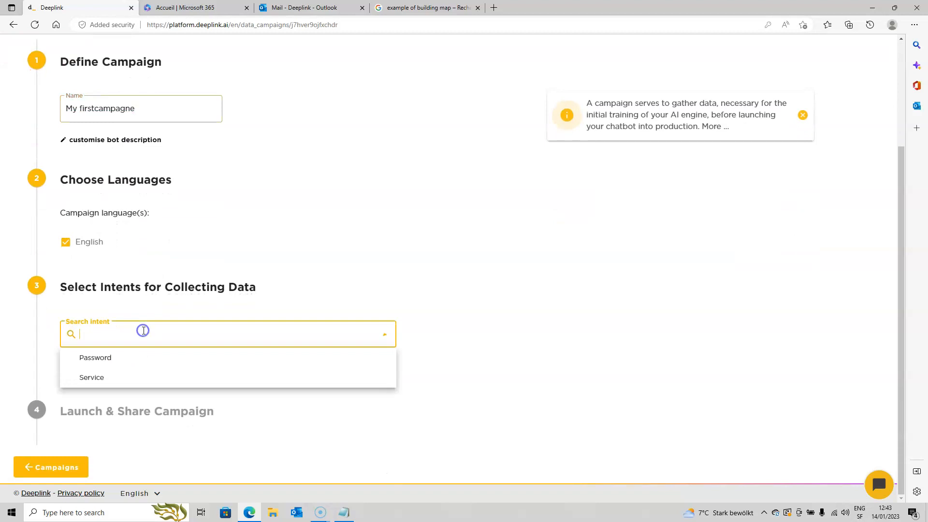
{"action": "left_click", "coordinate": [128, 357]}
{"action": "left_click", "coordinate": [136, 324]}
{"action": "left_click", "coordinate": [107, 360]}
Set the campaign link's language to English and copy the link
{"action": "scroll", "coordinate": [164, 309], "scroll_direction": "down", "scroll_amount": 5}
{"action": "scroll", "coordinate": [155, 241], "scroll_direction": "up", "scroll_amount": 2}
{"action": "scroll", "coordinate": [174, 339], "scroll_direction": "down", "scroll_amount": 3}
{"action": "left_click", "coordinate": [155, 325]}
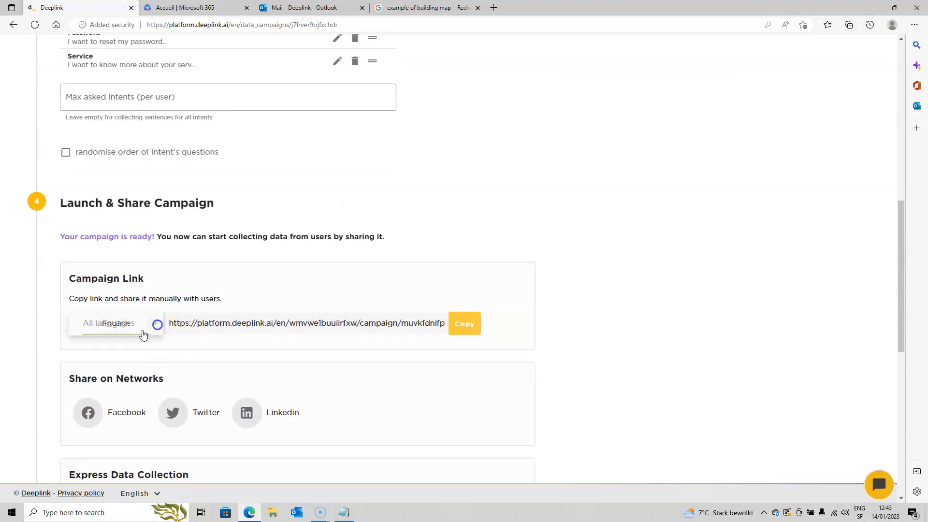
{"action": "left_click", "coordinate": [127, 323]}
{"action": "left_click", "coordinate": [462, 327]}
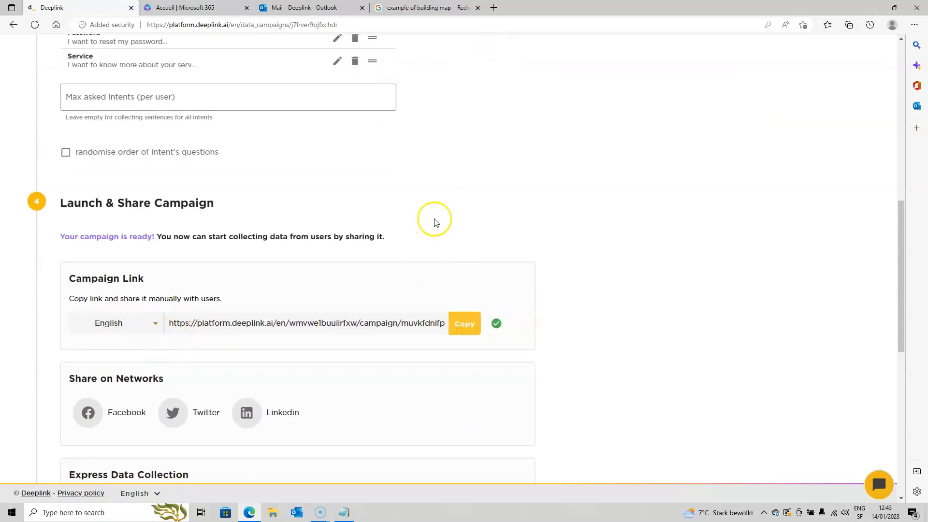
Open the copied campaign link in a new browser tab
{"action": "scroll", "coordinate": [432, 225], "scroll_direction": "up", "scroll_amount": 10}
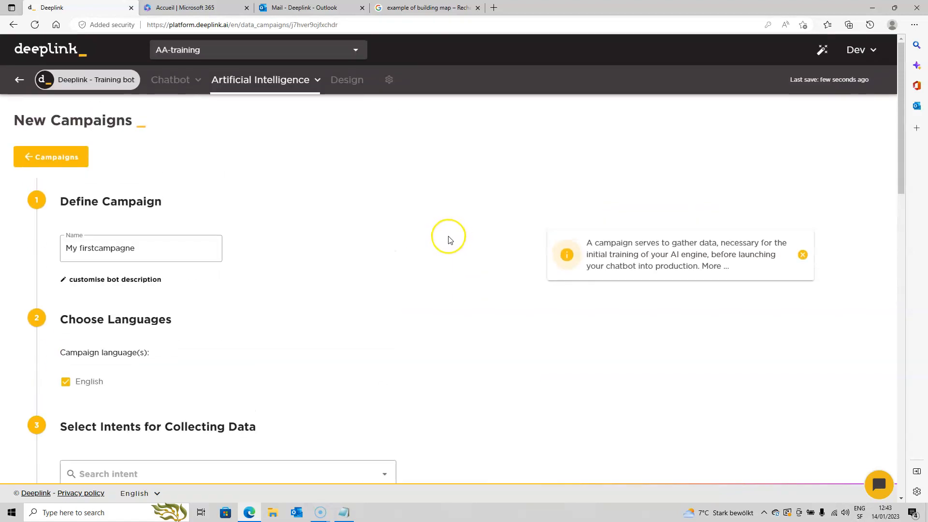
{"action": "left_click", "coordinate": [497, 9]}
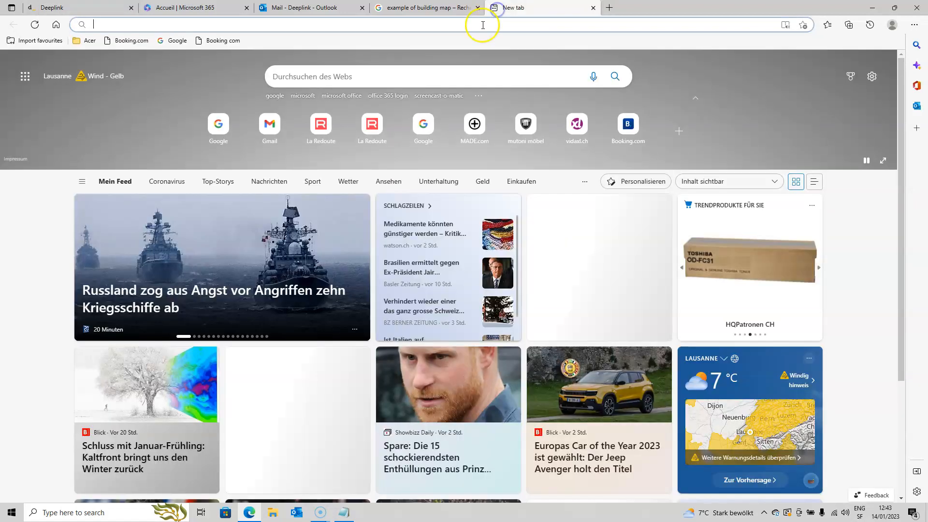
{"action": "left_click", "coordinate": [481, 25]}
{"action": "key", "text": "ctrl+v"}
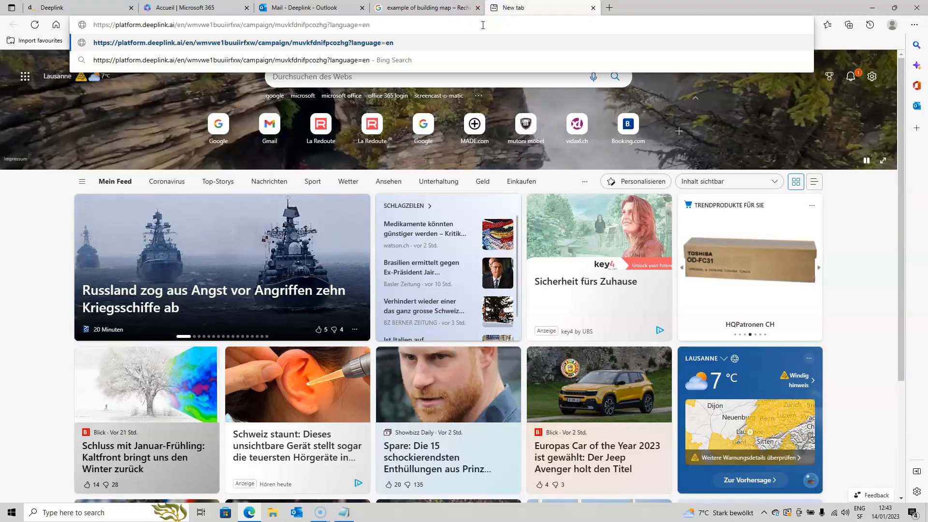
{"action": "key", "text": "Return"}
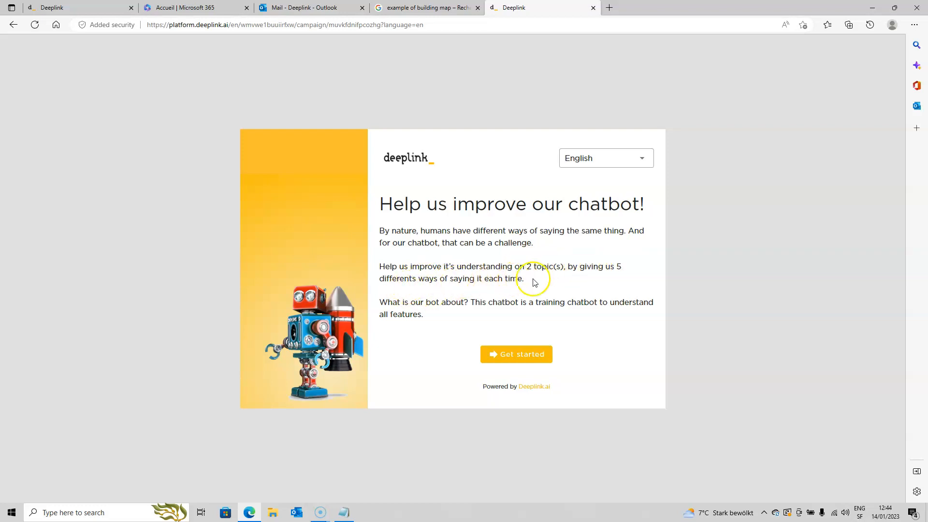
Read the campaign's introduction text and start the sentence survey
{"action": "left_click_drag", "start_coordinate": [526, 266], "coordinate": [532, 267]}
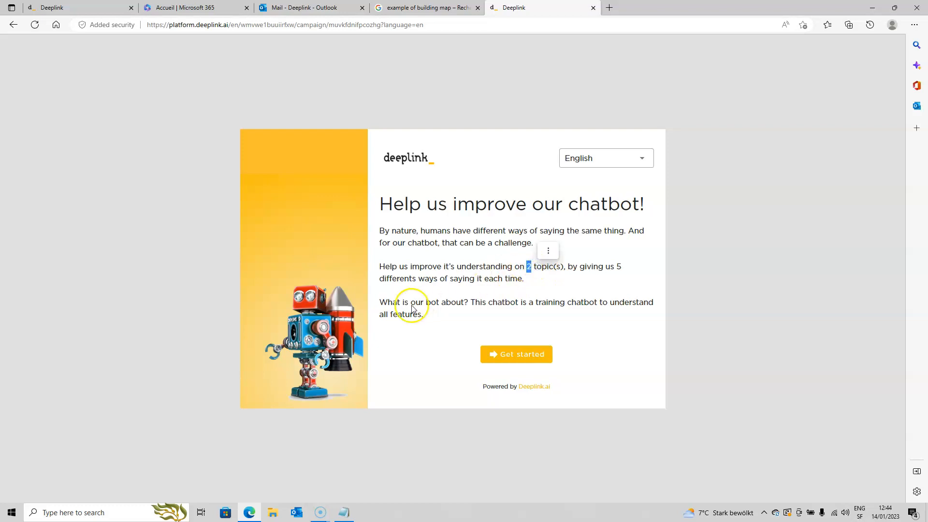
{"action": "left_click_drag", "start_coordinate": [475, 302], "coordinate": [418, 317]}
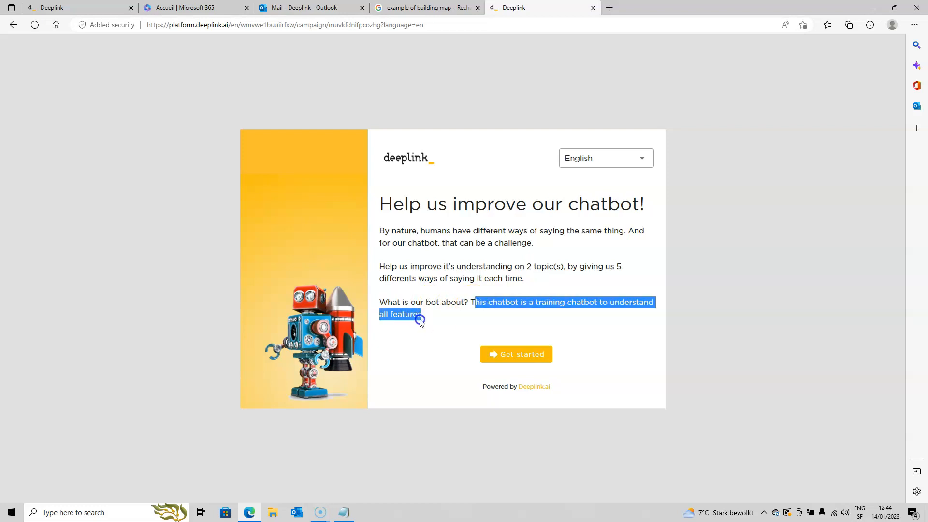
{"action": "left_click", "coordinate": [477, 302]}
{"action": "left_click_drag", "start_coordinate": [472, 301], "coordinate": [452, 317]}
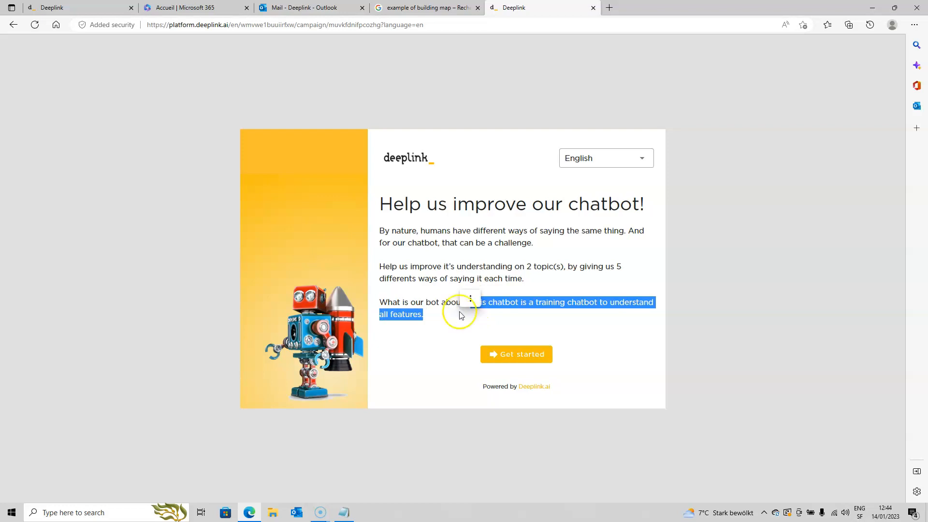
{"action": "left_click", "coordinate": [535, 267]}
{"action": "left_click", "coordinate": [519, 356]}
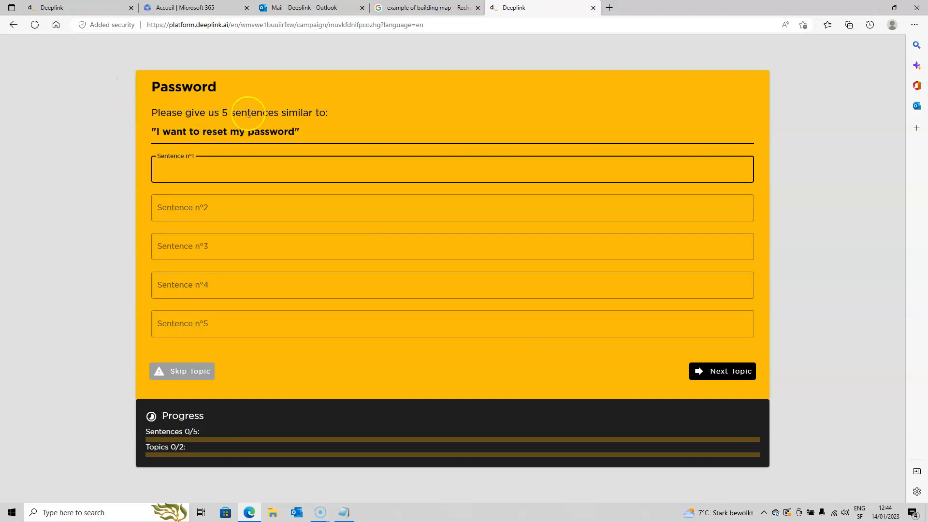
Enter "I forgot my password" and "I have an issue with my pwd" as the first two Password sentences
{"action": "left_click", "coordinate": [226, 169]}
{"action": "left_click", "coordinate": [222, 207]}
{"action": "type", "text": "I ahve an issue with my pwd"}
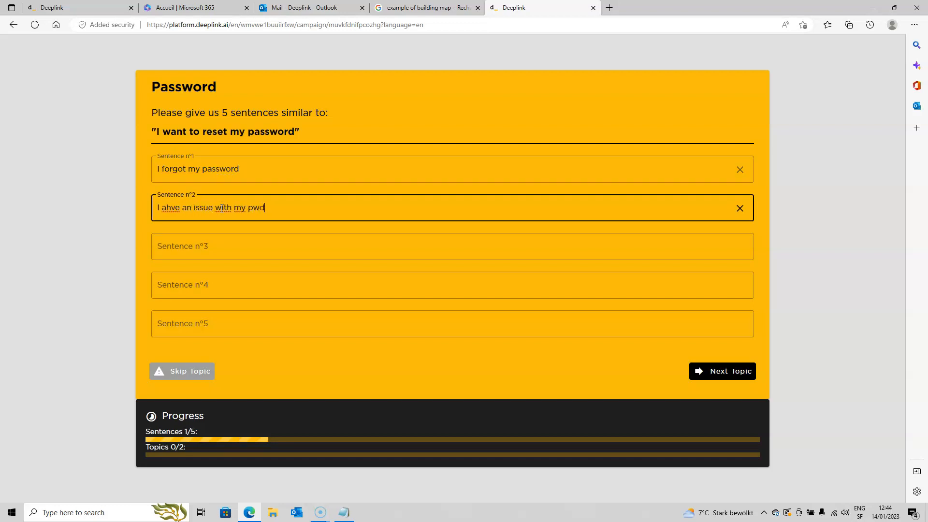
{"action": "left_click", "coordinate": [246, 248]}
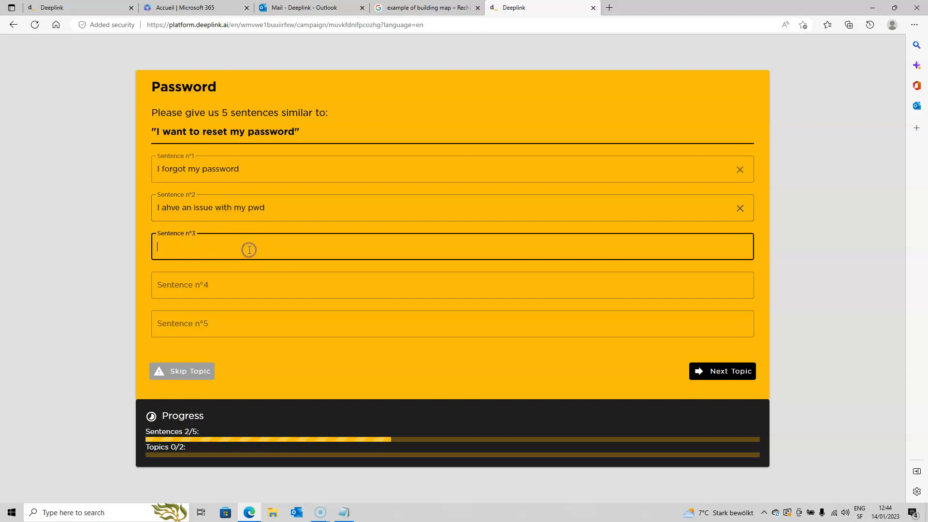
{"action": "left_click", "coordinate": [166, 208]}
{"action": "double_click", "coordinate": [165, 208]}
{"action": "type", "text": "have"}
{"action": "left_click", "coordinate": [228, 250]}
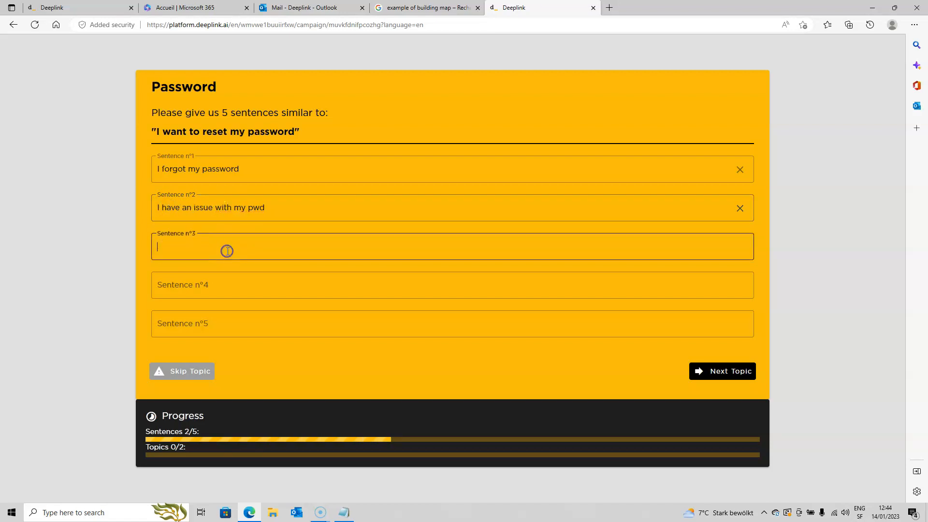
{"action": "type", "text": "my PWD is forgotten"}
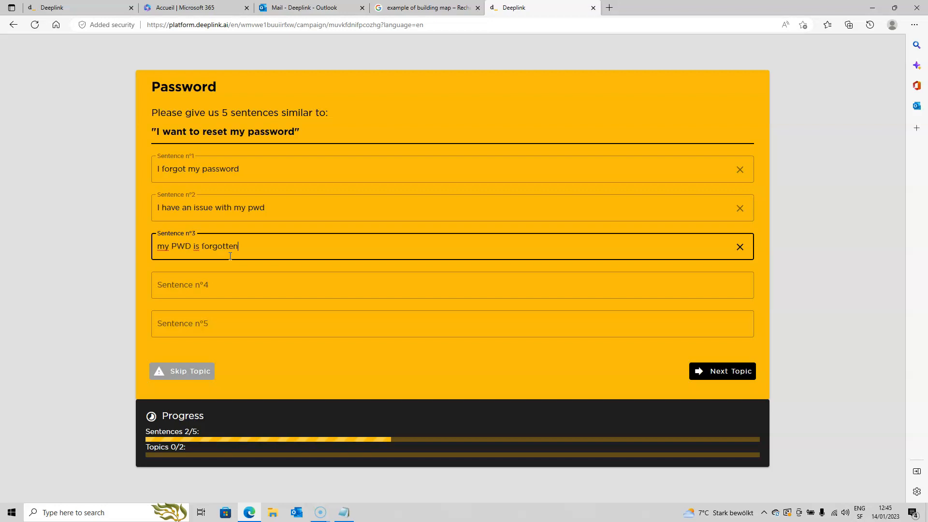
{"action": "left_click", "coordinate": [222, 286]}
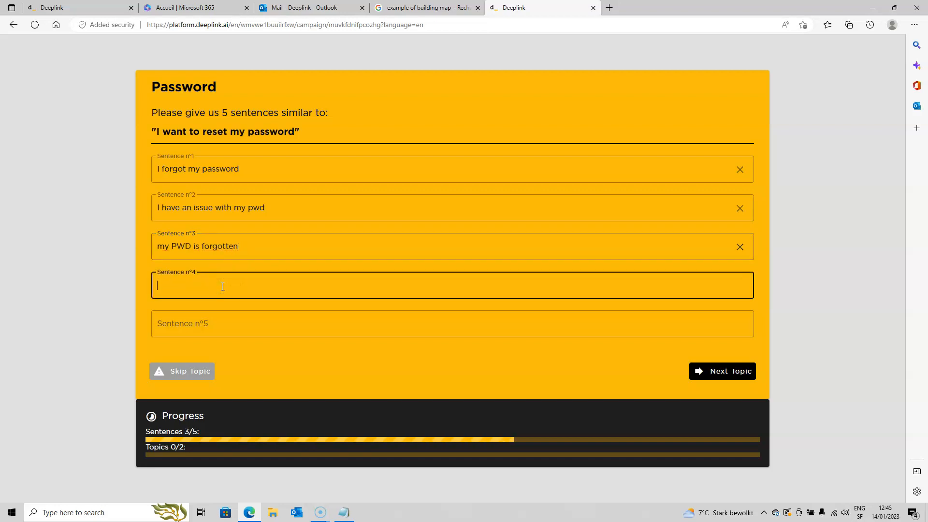
{"action": "type", "text": "fwerferferf"}
{"action": "left_click", "coordinate": [234, 328]}
{"action": "type", "text": "rewfwrefwerf"}
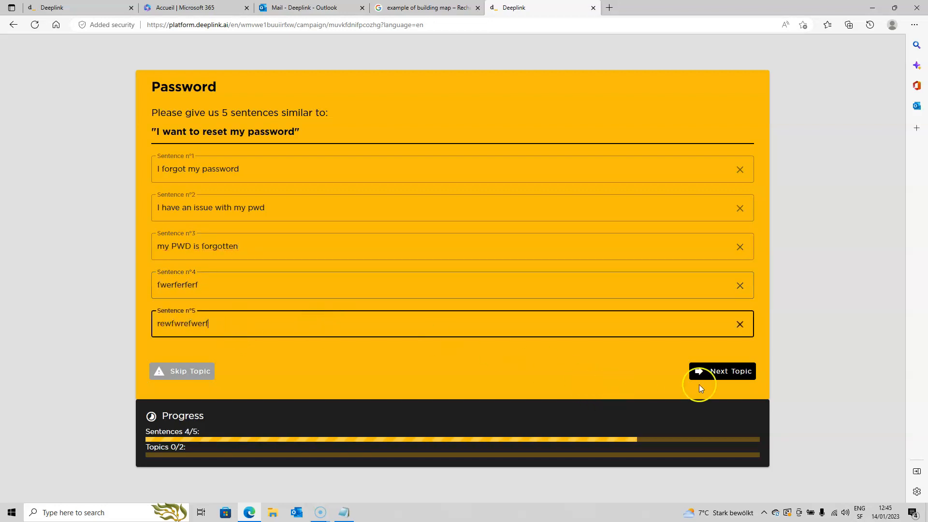
{"action": "left_click", "coordinate": [706, 373]}
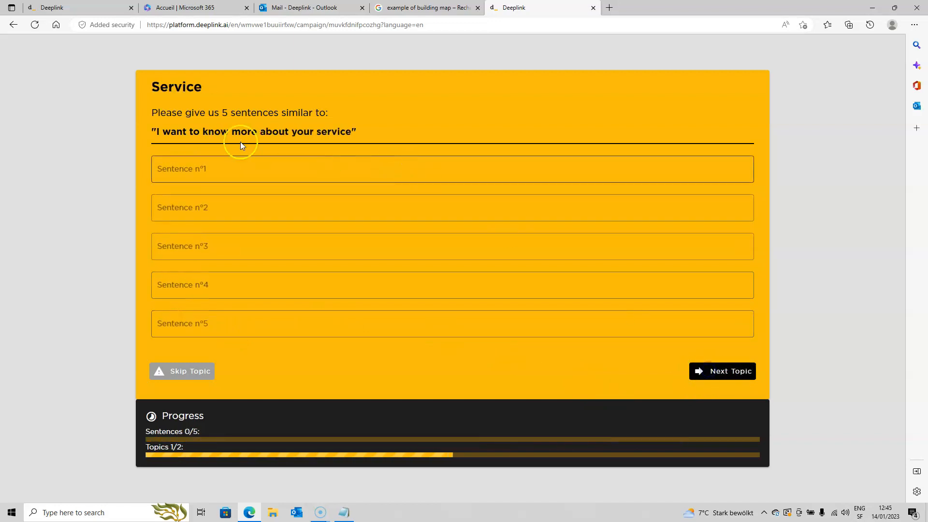
Enter "What are your services?", "your service please" and "services ?" as the first three Service sentences
{"action": "left_click", "coordinate": [261, 173]}
{"action": "type", "text": "Waht are your s"}
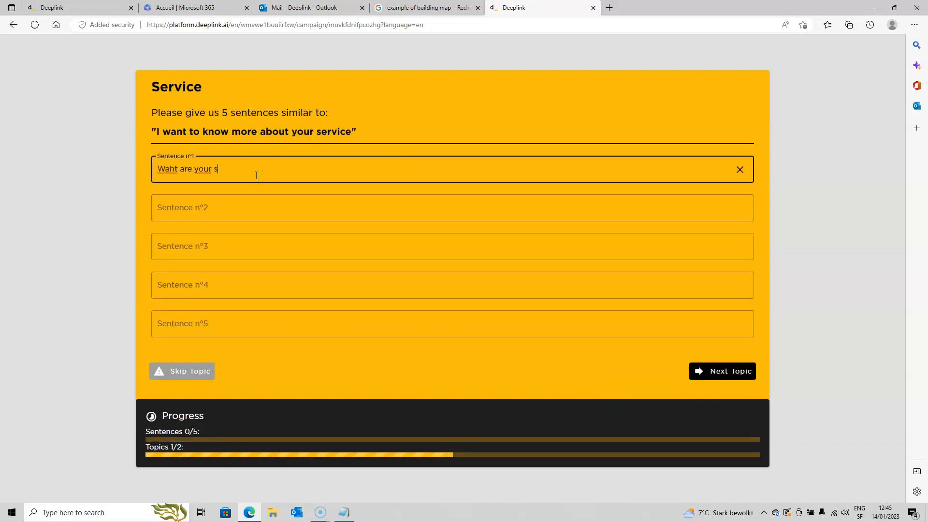
{"action": "type", "text": "ervices?"}
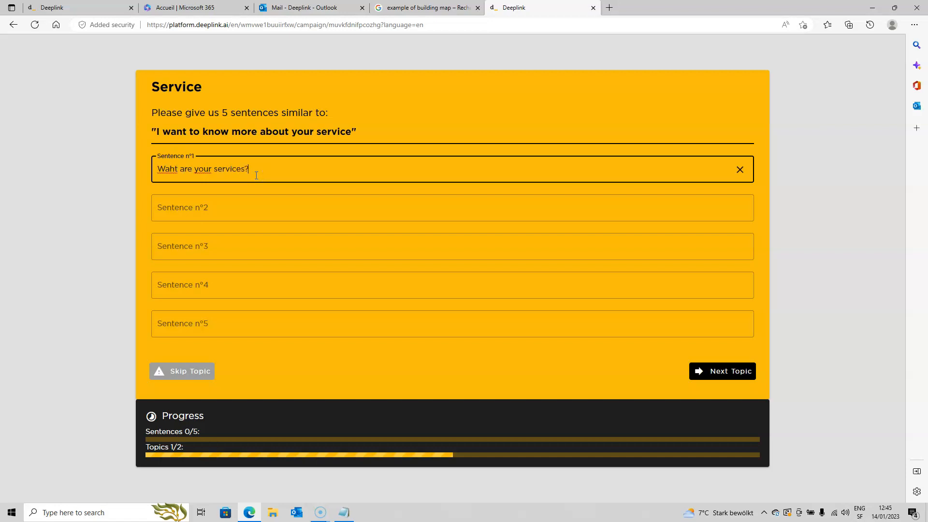
{"action": "left_click", "coordinate": [228, 205]}
{"action": "type", "text": "your servi"}
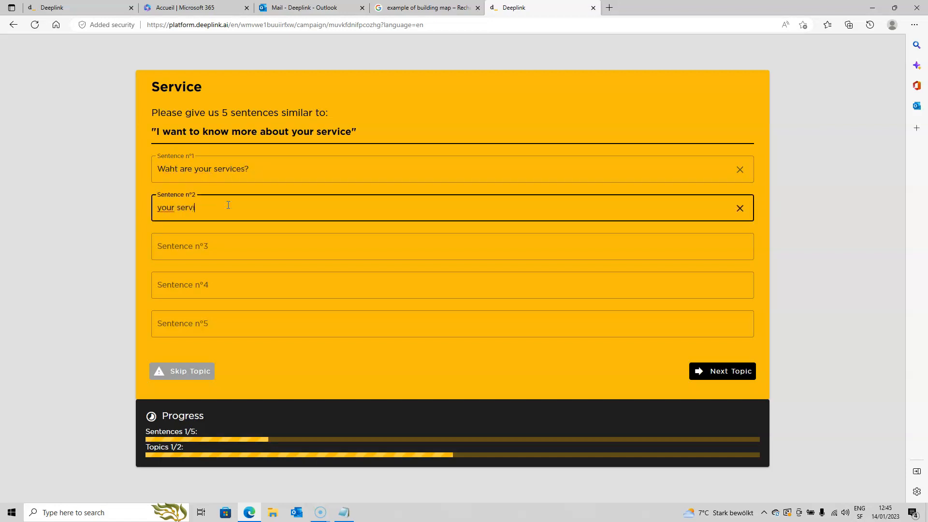
{"action": "left_click", "coordinate": [175, 173]}
{"action": "key", "text": "BackSpace"}
{"action": "key", "text": "BackSpace"}
{"action": "type", "text": "ha"}
{"action": "left_click", "coordinate": [206, 248]}
{"action": "type", "text": "services ?"}
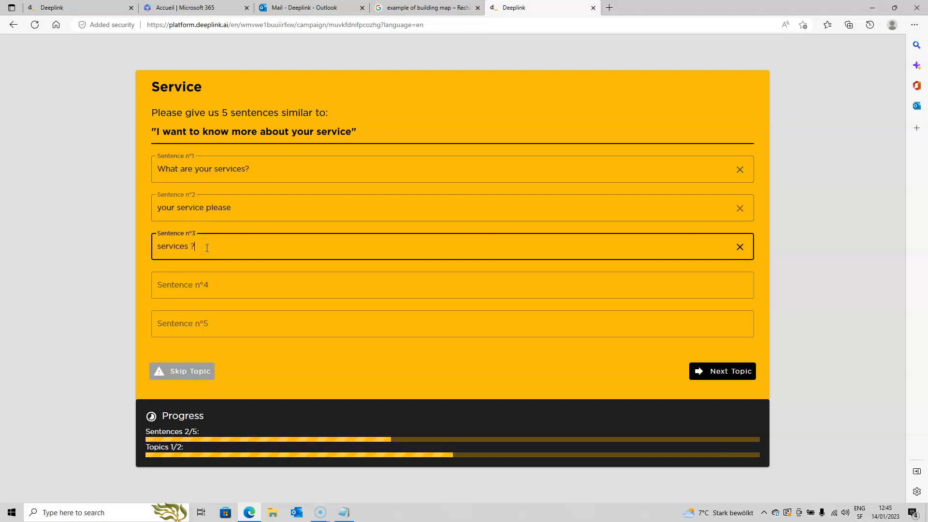
Enter "what are you doing in your company?" as the fourth Service sentence
{"action": "left_click", "coordinate": [197, 288]}
{"action": "type", "text": "waht are you doing?"}
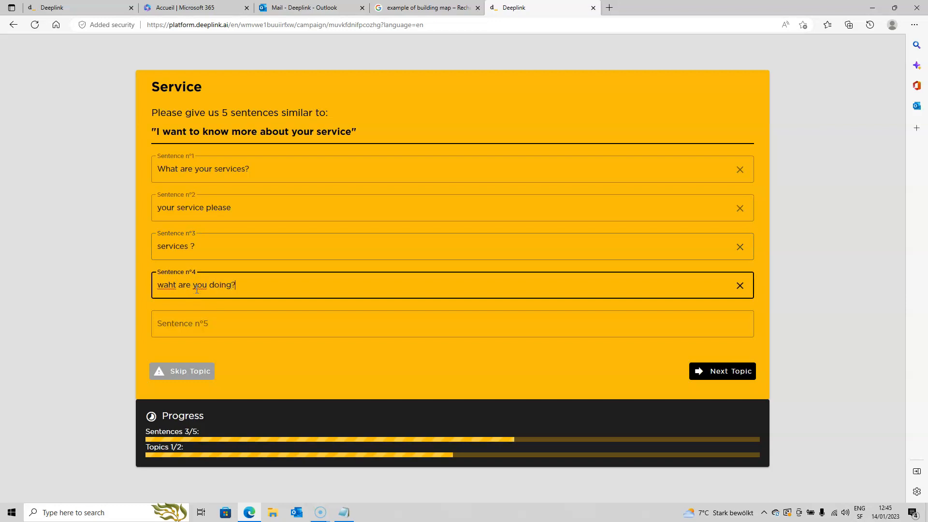
{"action": "left_click", "coordinate": [172, 286]}
{"action": "key", "text": "BackSpace"}
{"action": "type", "text": "ha"}
{"action": "left_click", "coordinate": [198, 291]}
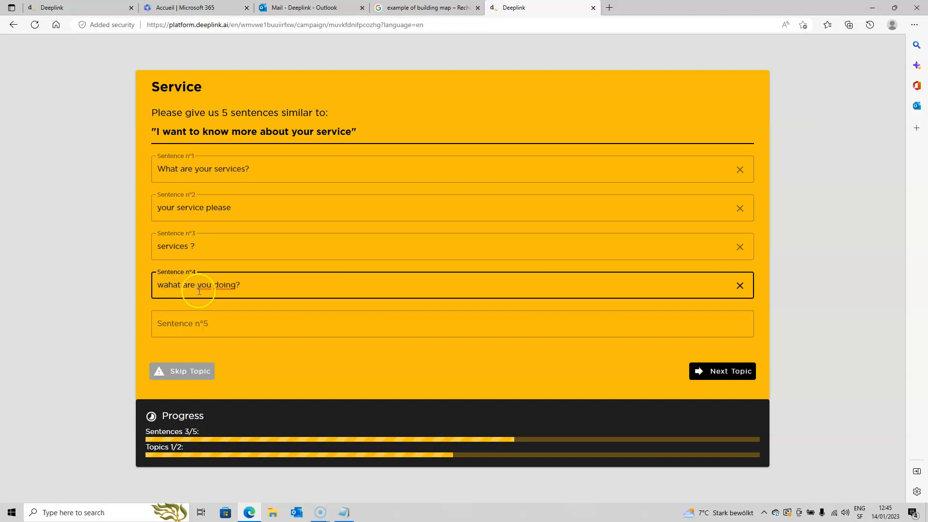
{"action": "key", "text": "BackSpace"}
{"action": "key", "text": "BackSpace"}
{"action": "key", "text": "BackSpace"}
{"action": "key", "text": "BackSpace"}
{"action": "type", "text": "hat"}
{"action": "left_click", "coordinate": [228, 289]}
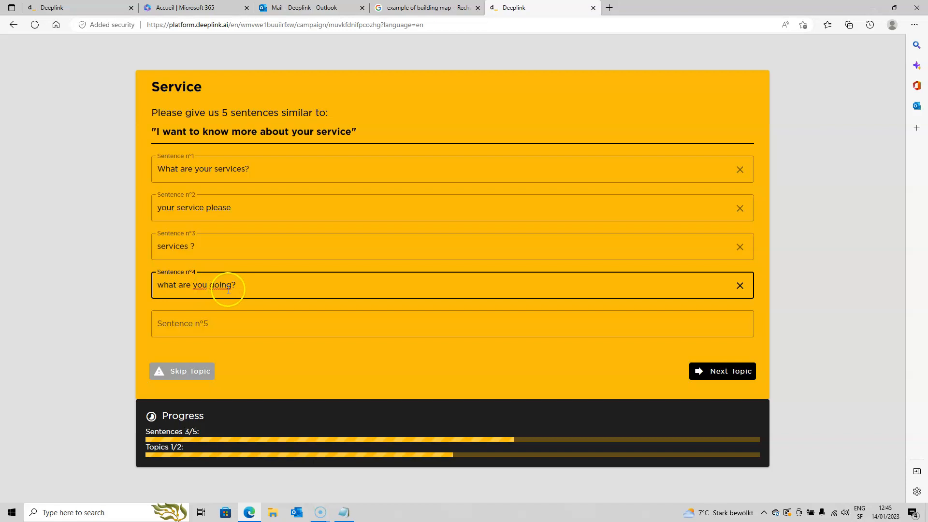
{"action": "type", "text": "in your company"}
Submit the Service topic with "what are the services proposed by your company" as fifth sentence, and copy the campaign link from the thank-you page
{"action": "left_click", "coordinate": [220, 328]}
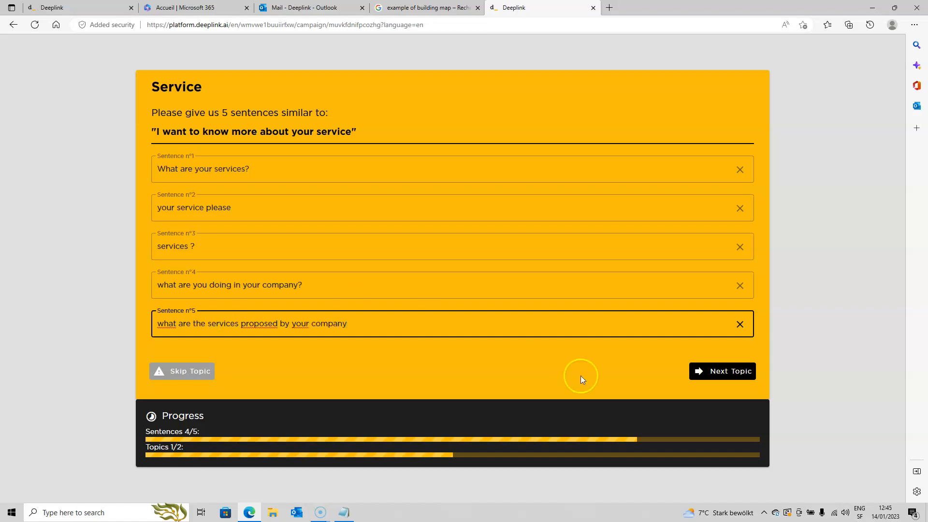
{"action": "left_click", "coordinate": [712, 371]}
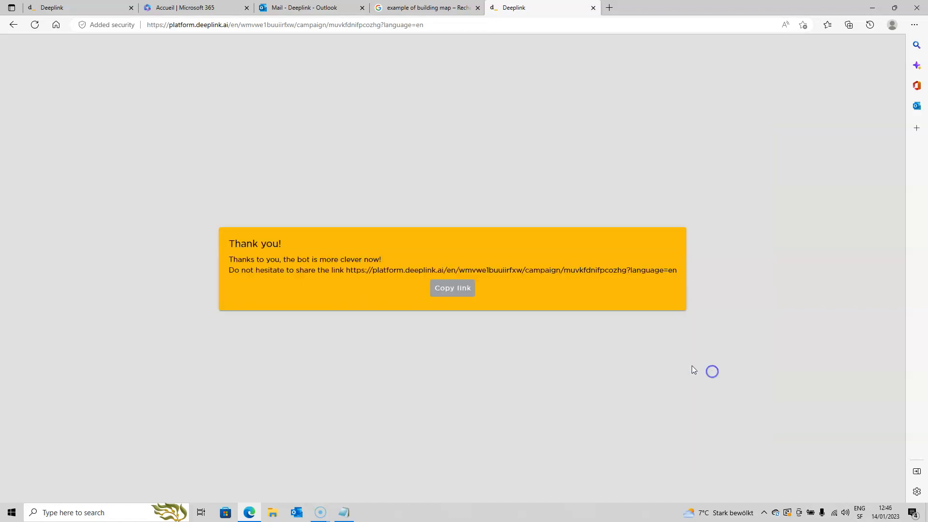
{"action": "left_click", "coordinate": [456, 288]}
Open the bot's Classification page and confirm the five collected sentences under the Service intent
{"action": "left_click", "coordinate": [68, 11]}
{"action": "left_click", "coordinate": [261, 79]}
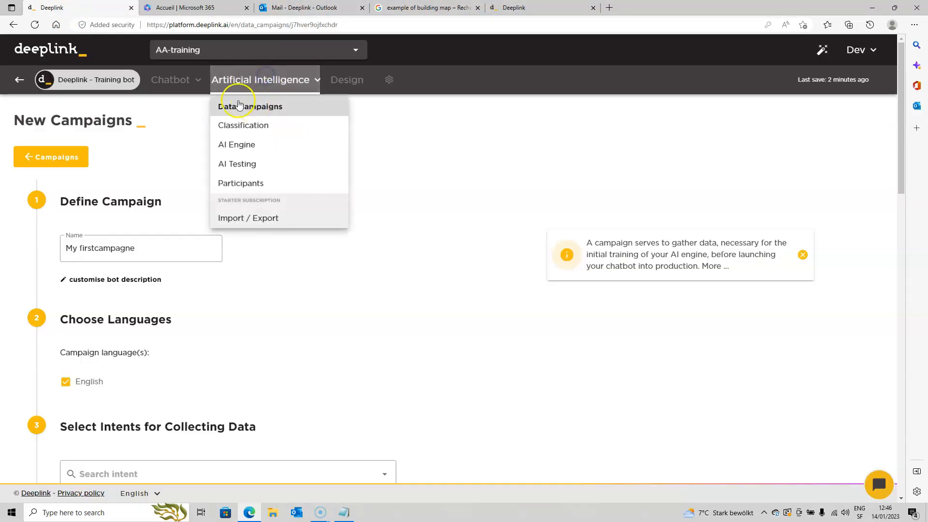
{"action": "left_click", "coordinate": [252, 127]}
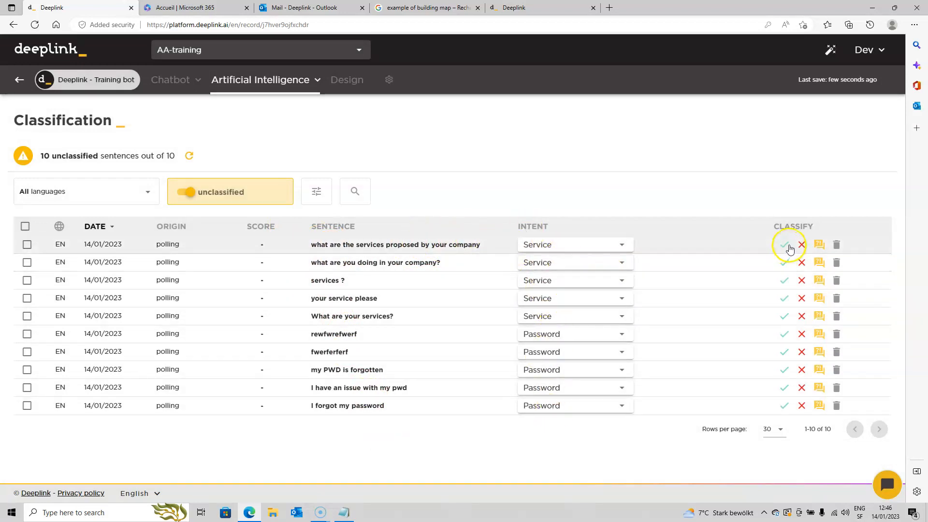
{"action": "left_click", "coordinate": [787, 246]}
{"action": "left_click", "coordinate": [785, 263]}
{"action": "left_click", "coordinate": [786, 282]}
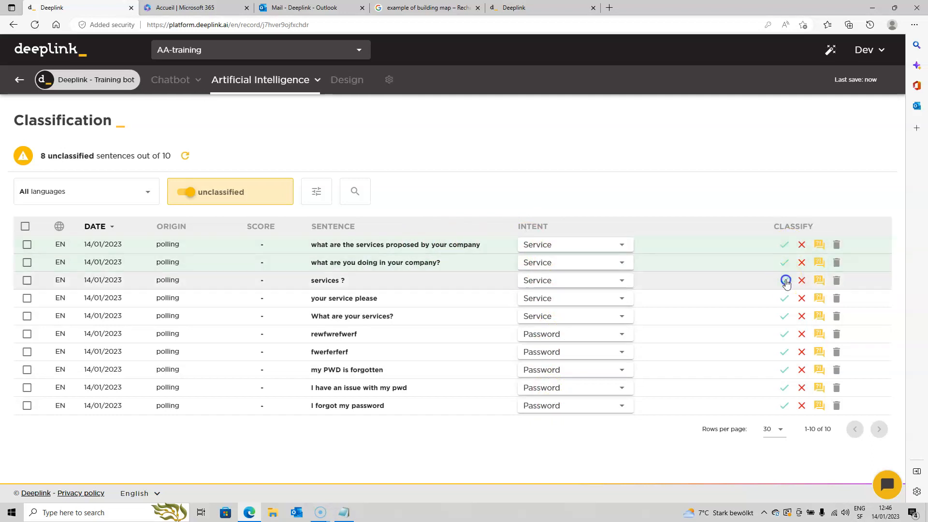
{"action": "left_click", "coordinate": [784, 298]}
{"action": "left_click", "coordinate": [784, 316]}
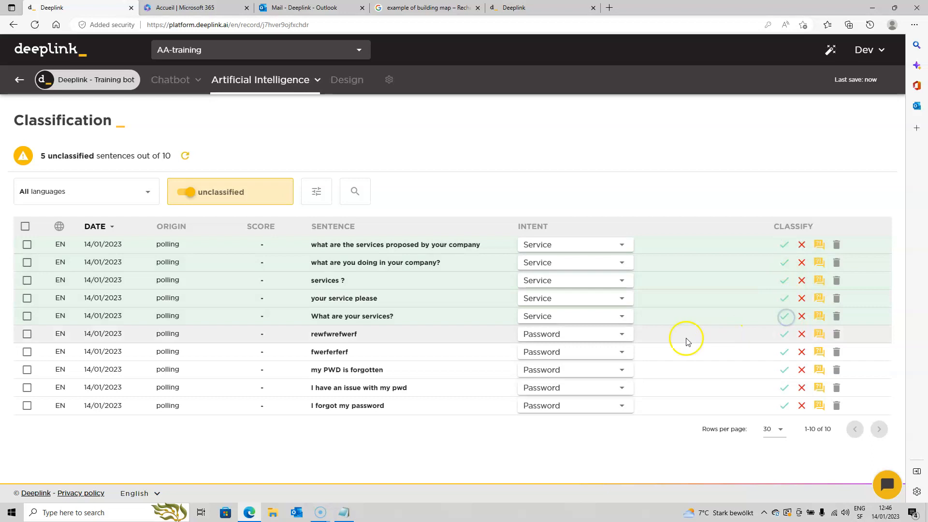
Permanently delete the sentences "rewfwrefwerf" and "fwerferferf", and confirm the three other sentences under the Password intent
{"action": "left_click", "coordinate": [837, 334]}
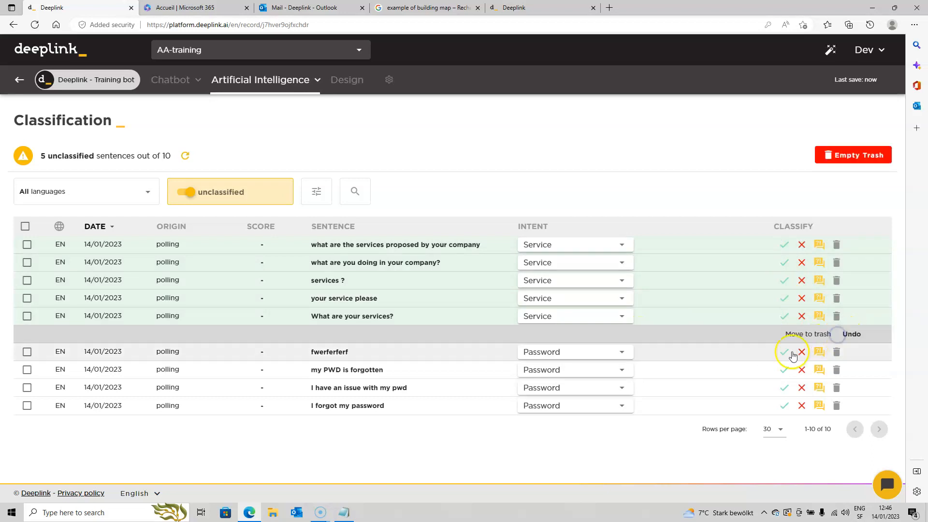
{"action": "left_click", "coordinate": [836, 351]}
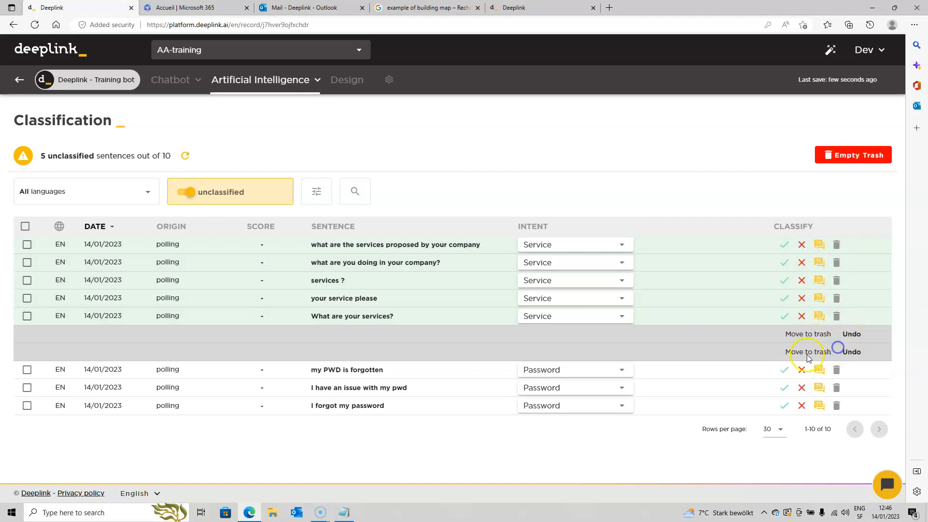
{"action": "left_click", "coordinate": [784, 370]}
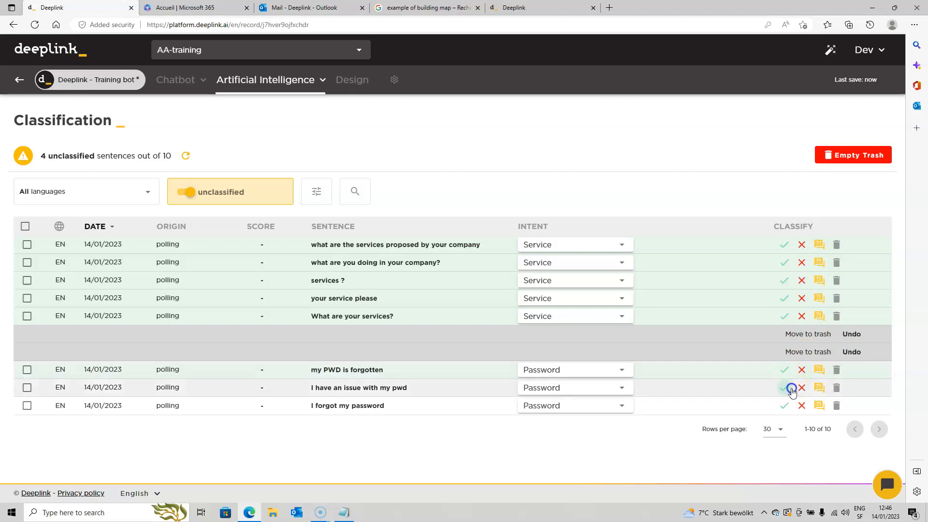
{"action": "left_click", "coordinate": [791, 390]}
{"action": "left_click", "coordinate": [784, 405]}
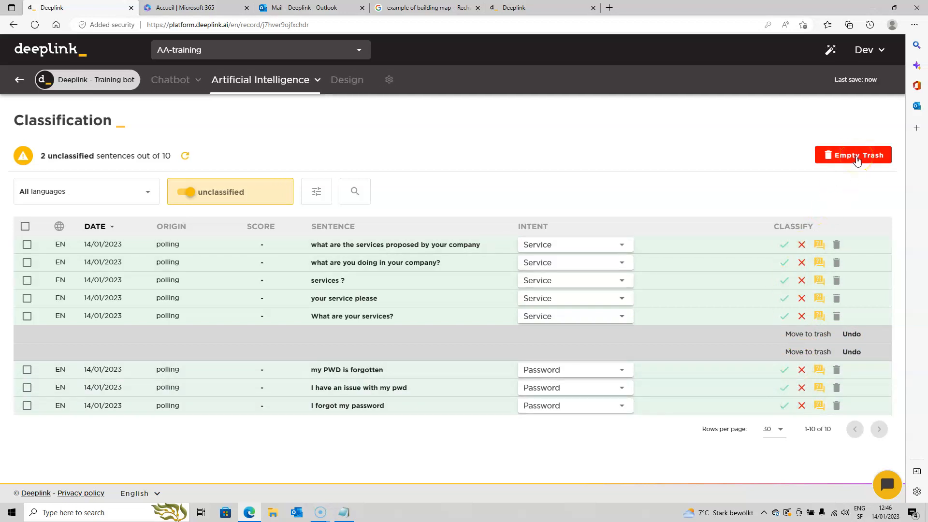
{"action": "left_click", "coordinate": [857, 159]}
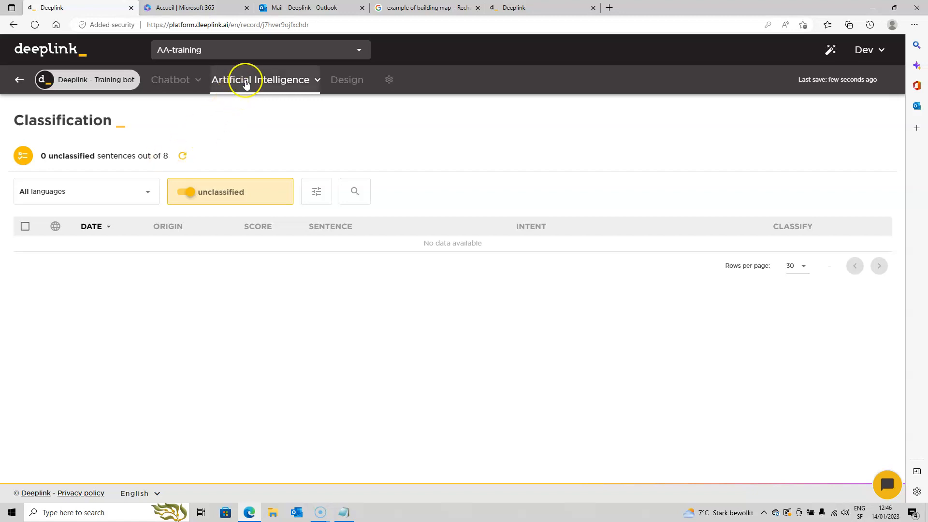
Open the bot's Import & Export page, and open Data.xlsx from the A- training folder on the Desktop in Excel
{"action": "left_click", "coordinate": [246, 83]}
{"action": "left_click", "coordinate": [265, 216]}
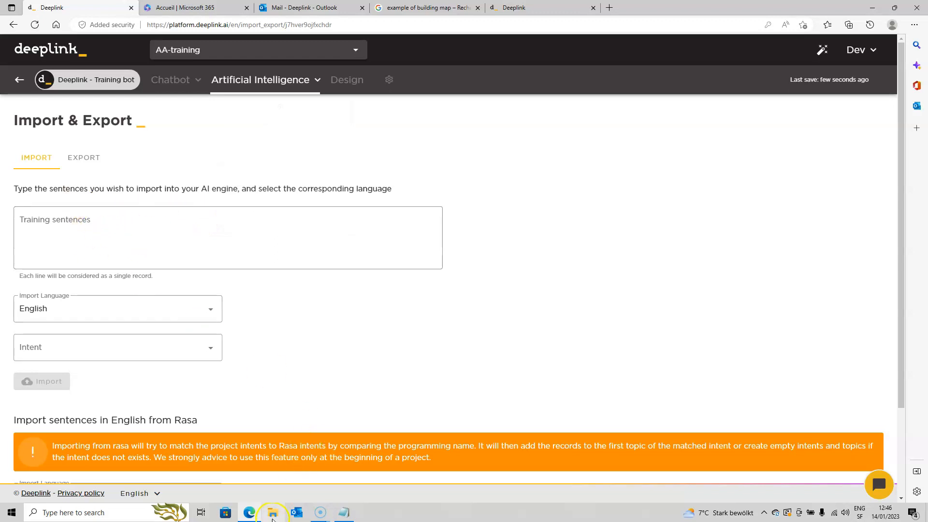
{"action": "left_click", "coordinate": [273, 515]}
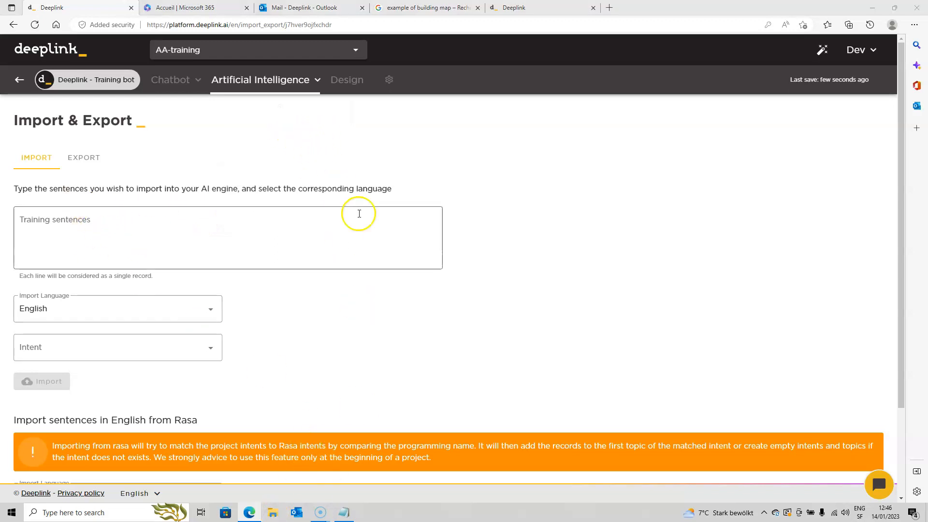
{"action": "left_click", "coordinate": [166, 128]}
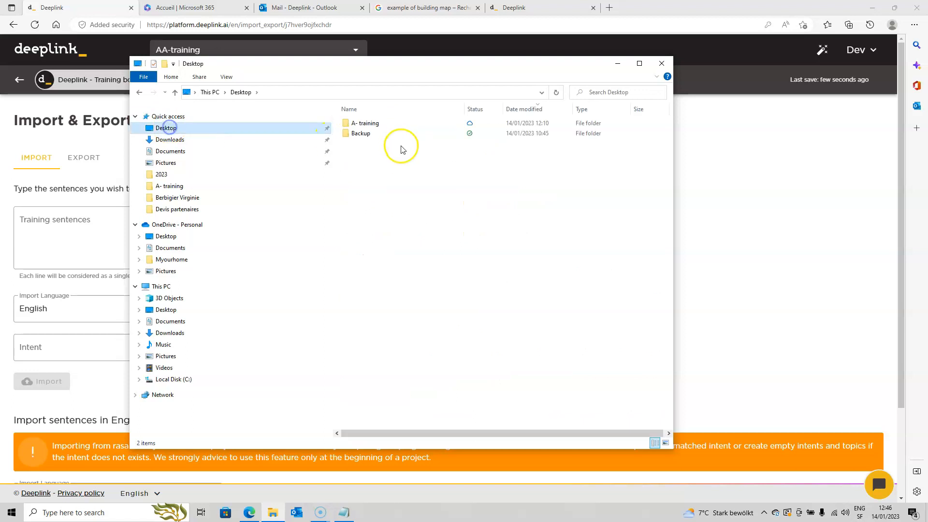
{"action": "double_click", "coordinate": [364, 124]}
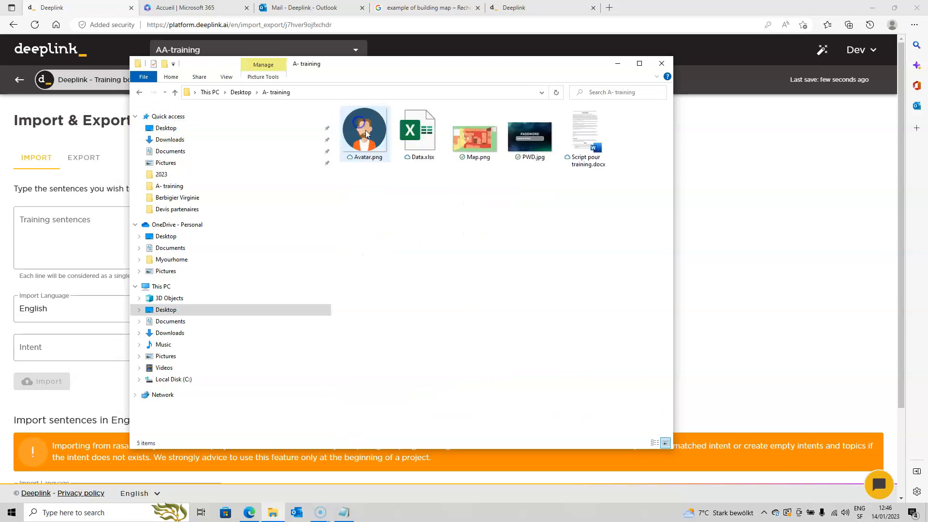
{"action": "left_click", "coordinate": [419, 137]}
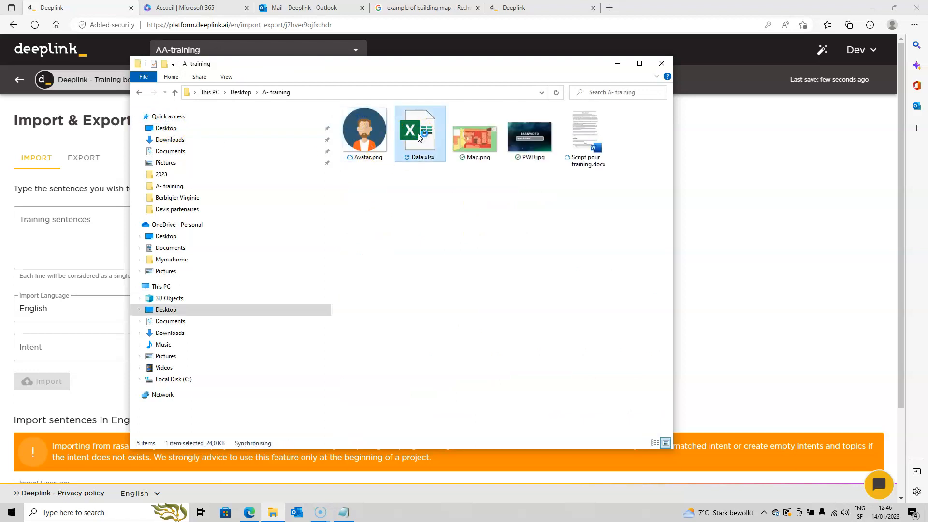
{"action": "double_click", "coordinate": [419, 137]}
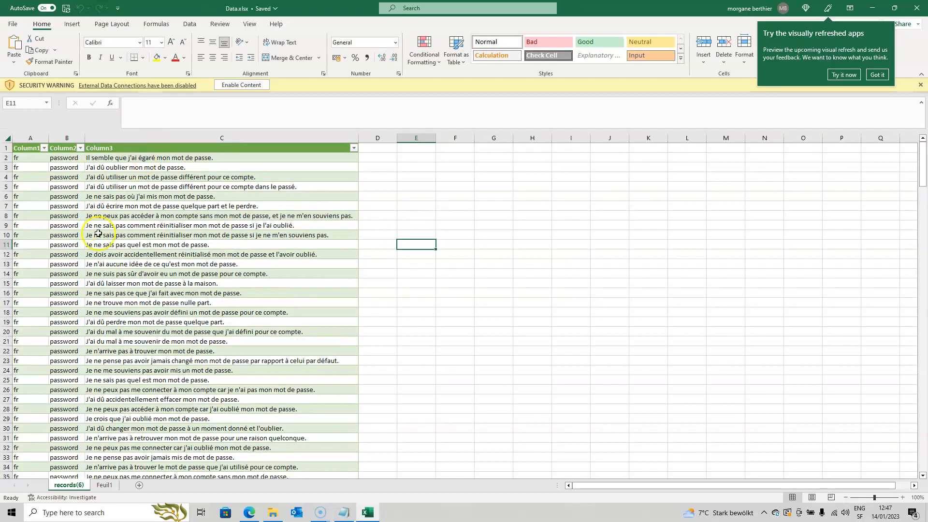
Filter Column1 of the records table to show only the "en" rows
{"action": "left_click", "coordinate": [44, 147]}
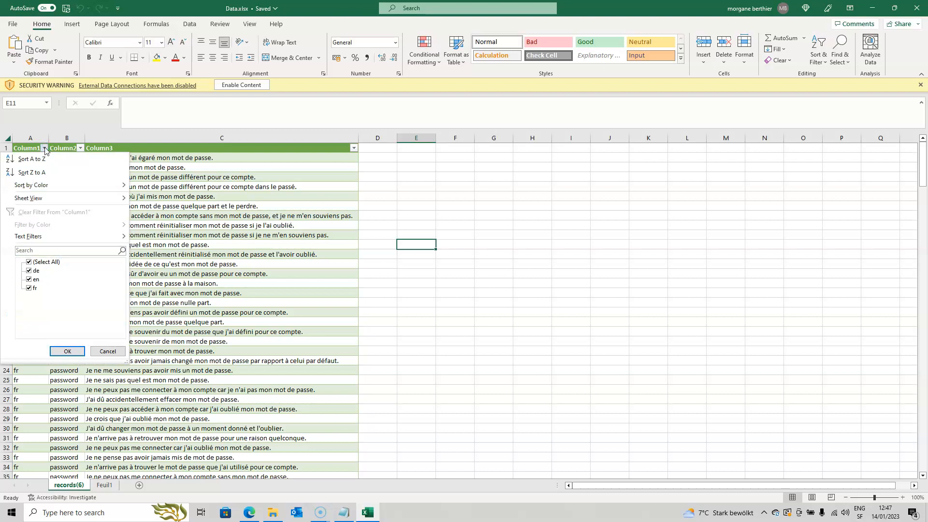
{"action": "left_click", "coordinate": [35, 263]}
{"action": "left_click", "coordinate": [38, 282]}
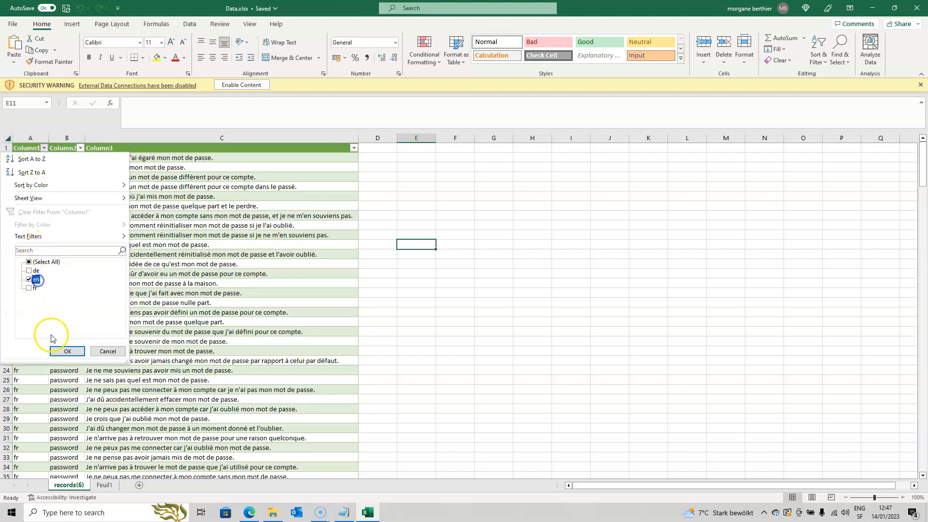
{"action": "left_click", "coordinate": [67, 352]}
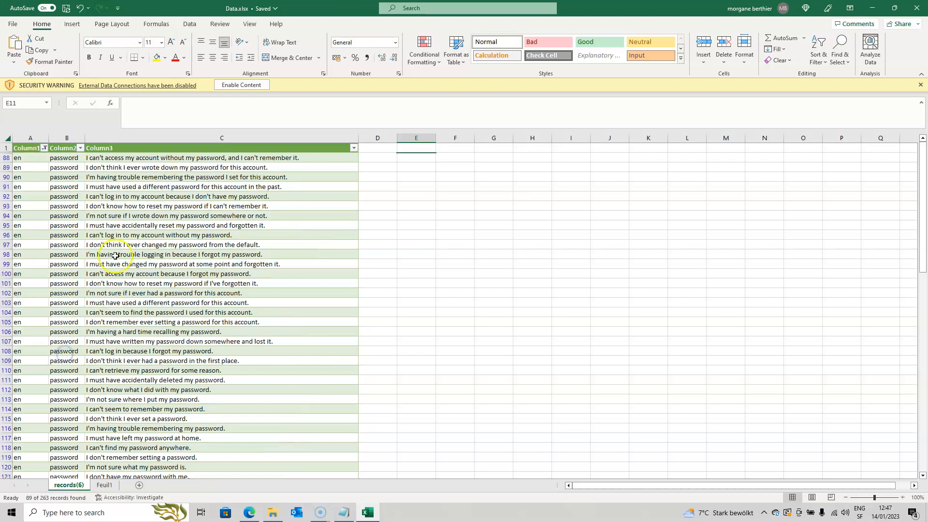
Filter Column2 of the records table to show only the "password" rows
{"action": "left_click", "coordinate": [80, 148]}
{"action": "left_click", "coordinate": [80, 147]}
{"action": "left_click", "coordinate": [80, 148]}
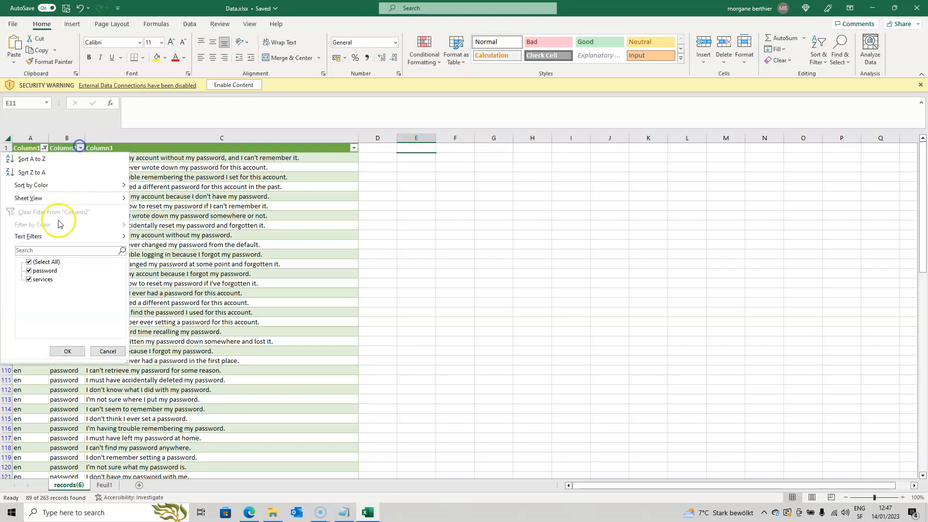
{"action": "left_click", "coordinate": [36, 271]}
{"action": "left_click", "coordinate": [39, 279]}
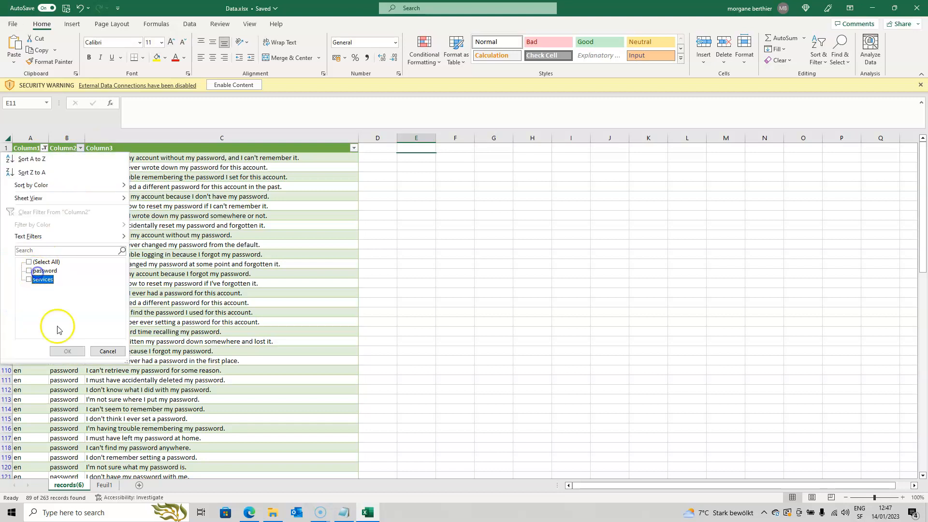
{"action": "left_click", "coordinate": [36, 271]}
{"action": "left_click", "coordinate": [66, 352]}
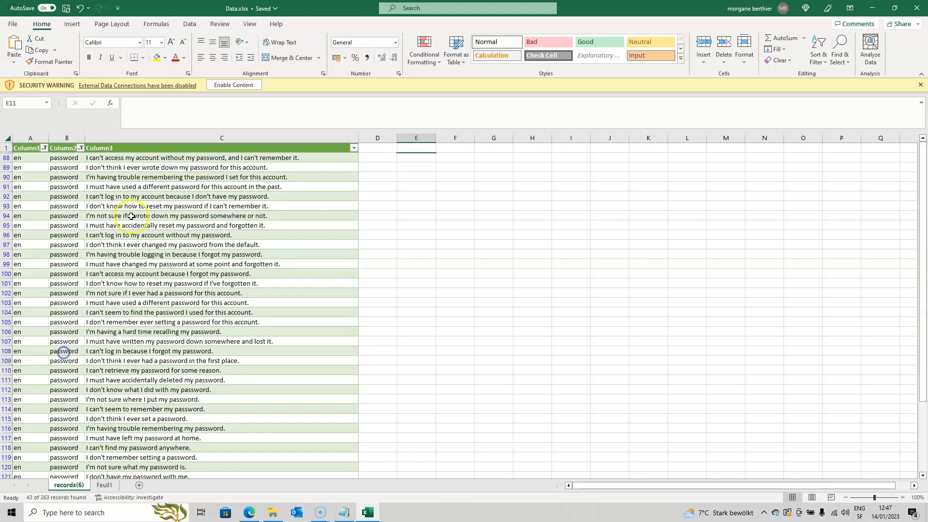
Copy all the filtered English password sentences in Column3, from row 88 to row 130
{"action": "left_click", "coordinate": [169, 156]}
{"action": "scroll", "coordinate": [198, 315], "scroll_direction": "down", "scroll_amount": 7}
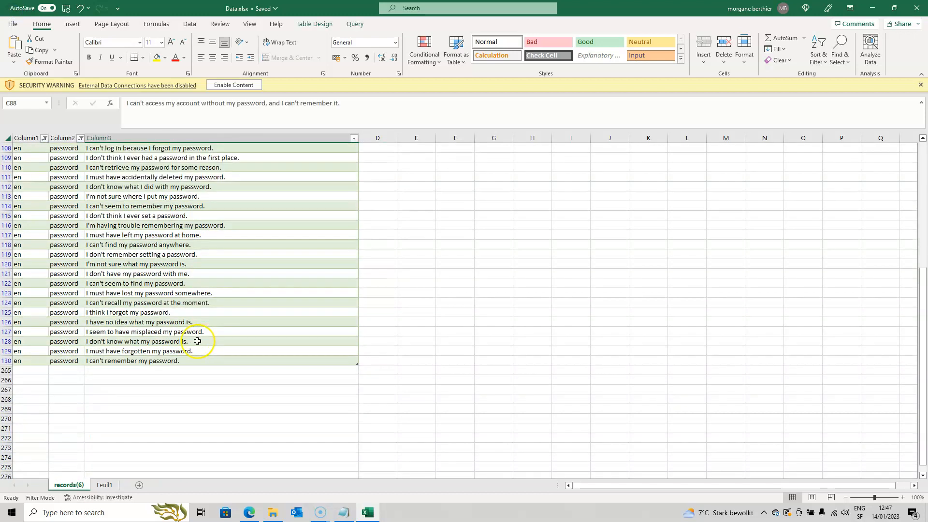
{"action": "left_click", "coordinate": [199, 363], "text": "shift"}
{"action": "key", "text": "ctrl+c"}
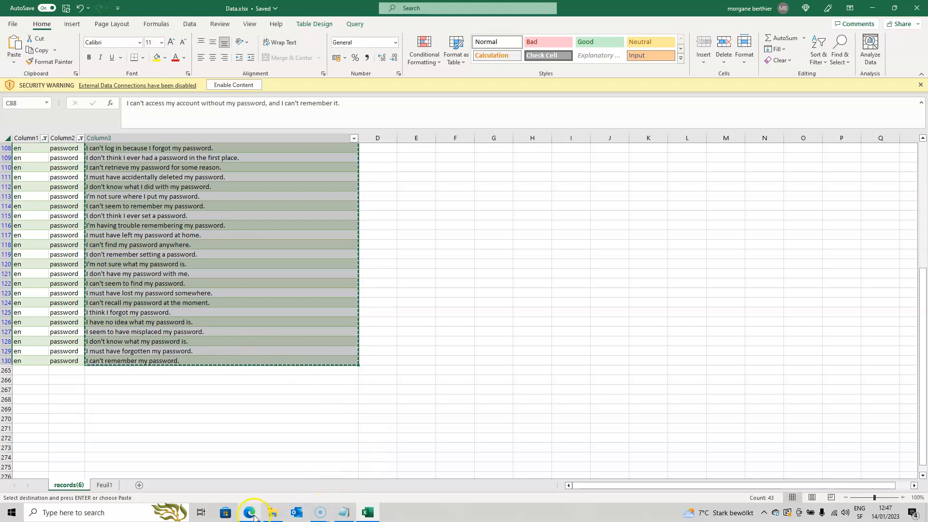
Switch to Deeplink in the browser and import the copied sentences as English training sentences for the Password intent
{"action": "left_click", "coordinate": [254, 517]}
{"action": "left_click", "coordinate": [198, 224]}
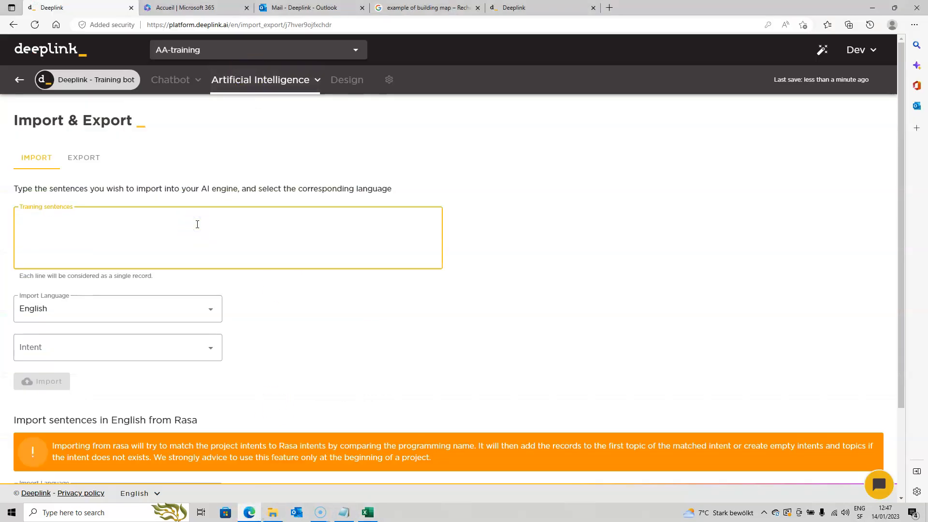
{"action": "key", "text": "ctrl+v"}
{"action": "key", "text": "BackSpace"}
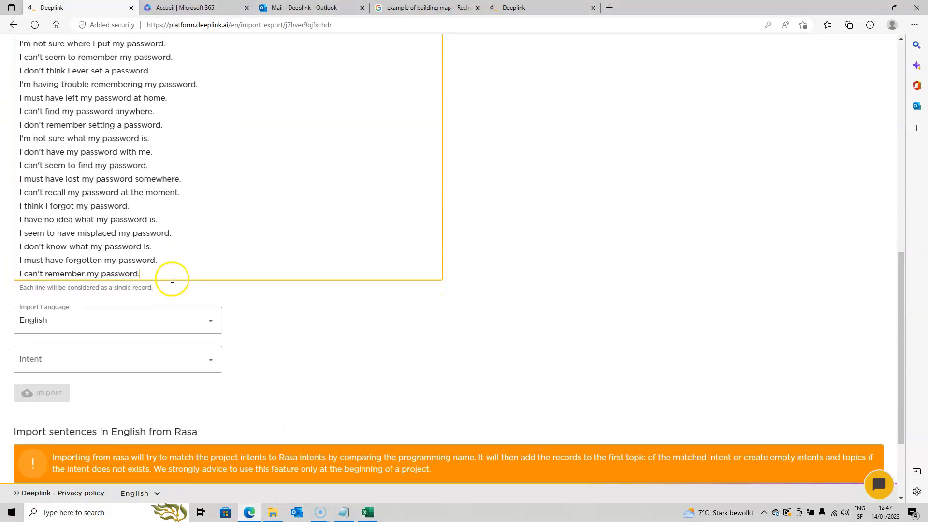
{"action": "left_click", "coordinate": [208, 357]}
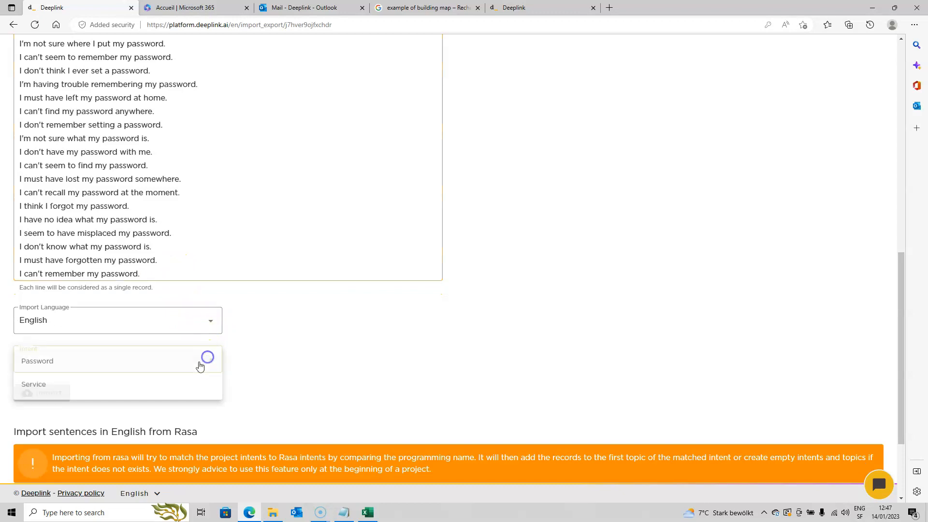
{"action": "left_click", "coordinate": [157, 362]}
{"action": "left_click", "coordinate": [56, 394]}
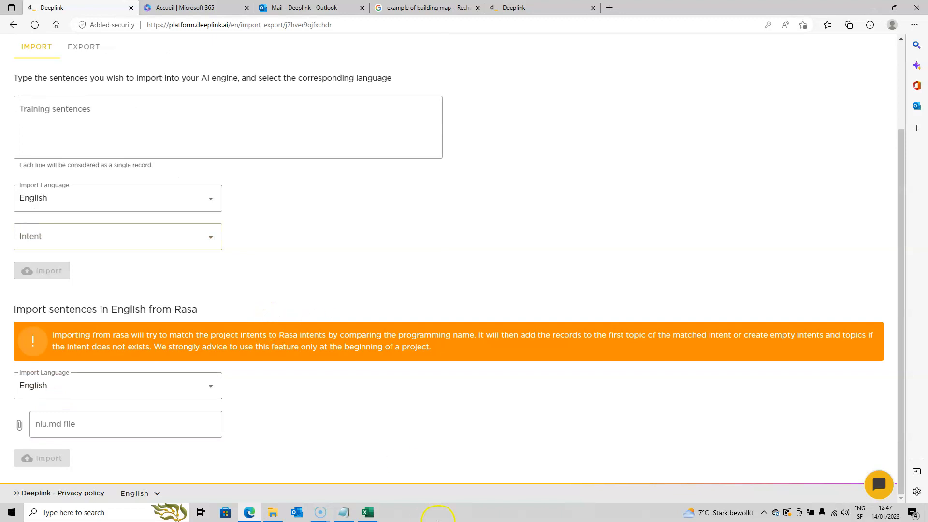
Switch back to Excel and change the Column2 filter to show only the "services" rows
{"action": "left_click", "coordinate": [368, 513]}
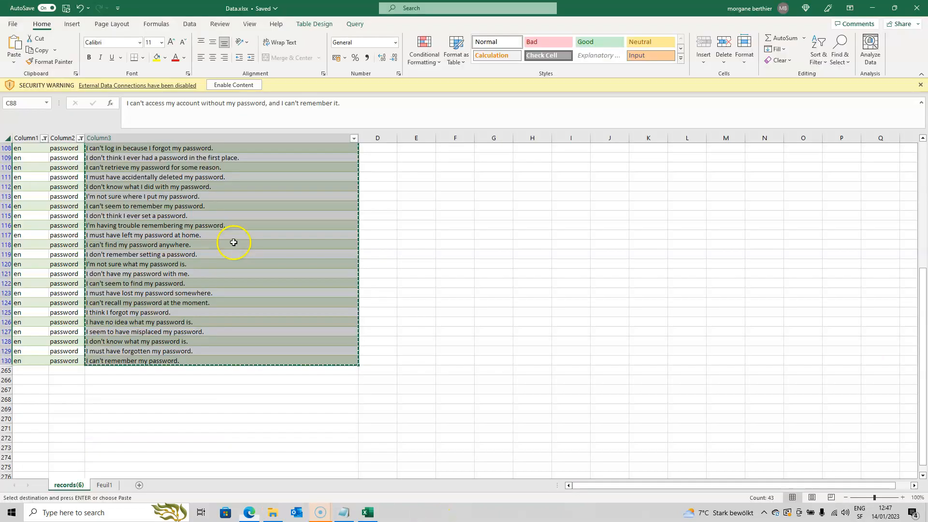
{"action": "left_click", "coordinate": [80, 138]}
{"action": "left_click", "coordinate": [29, 261]}
{"action": "left_click", "coordinate": [30, 270]}
{"action": "left_click", "coordinate": [67, 342]}
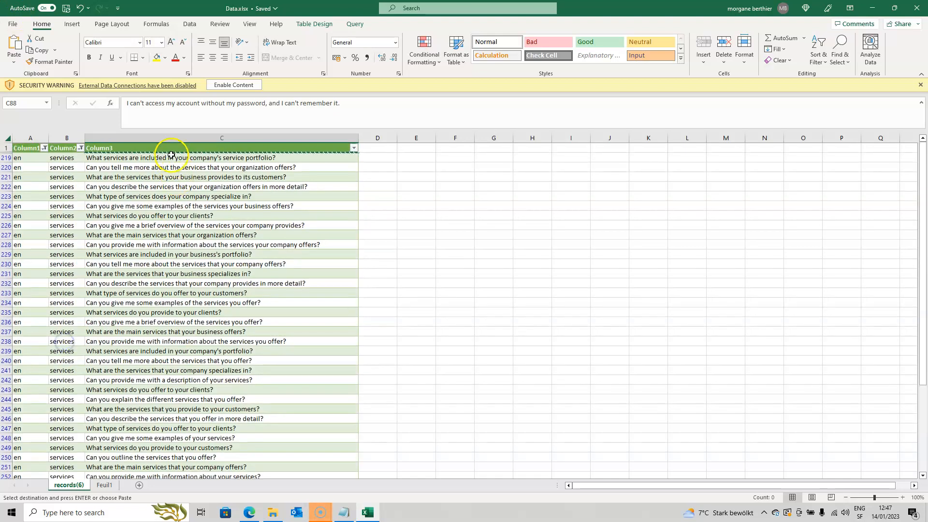
Copy all the filtered English services sentences in Column3, from row 219 to row 264
{"action": "left_click", "coordinate": [179, 157]}
{"action": "scroll", "coordinate": [196, 283], "scroll_direction": "down", "scroll_amount": 6}
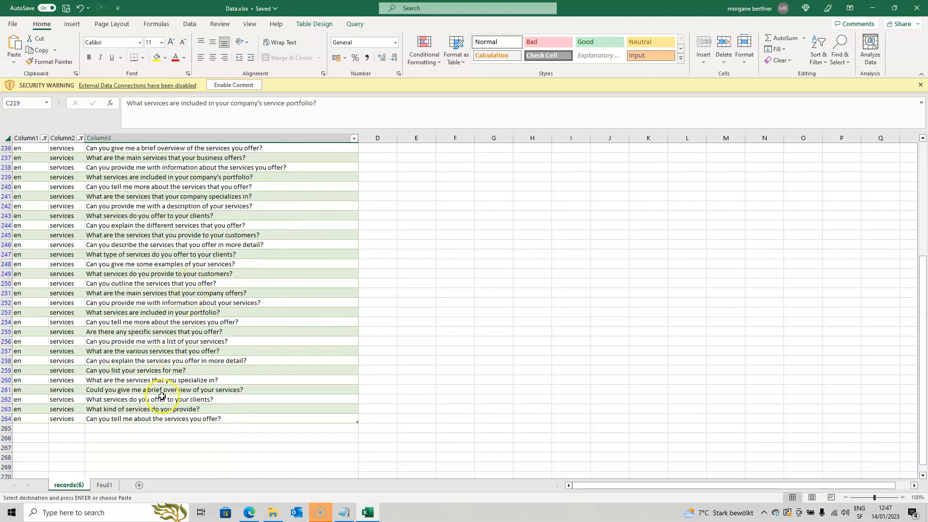
{"action": "left_click", "coordinate": [166, 420], "text": "shift"}
{"action": "key", "text": "ctrl+c"}
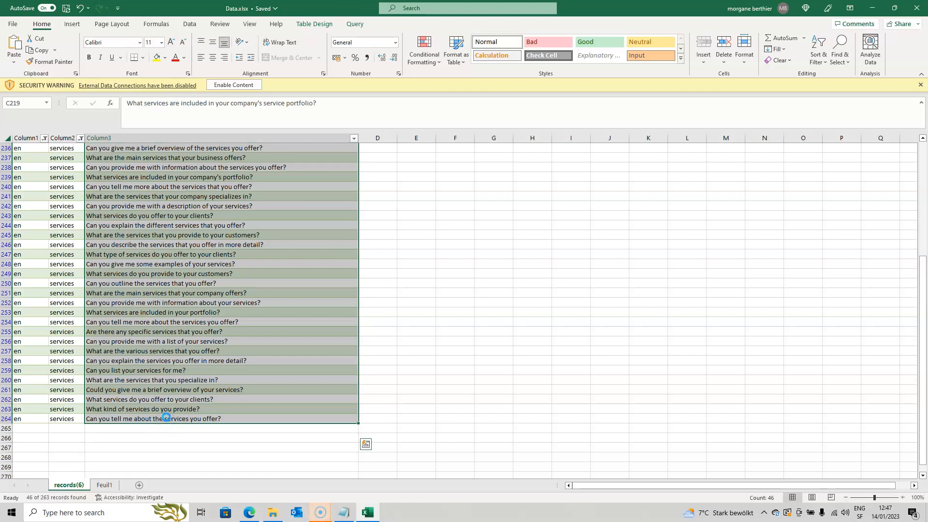
Return to Deeplink in the browser and import the copied sentences as English training sentences for the Service intent
{"action": "key", "text": "alt+Tab"}
{"action": "left_click", "coordinate": [180, 116]}
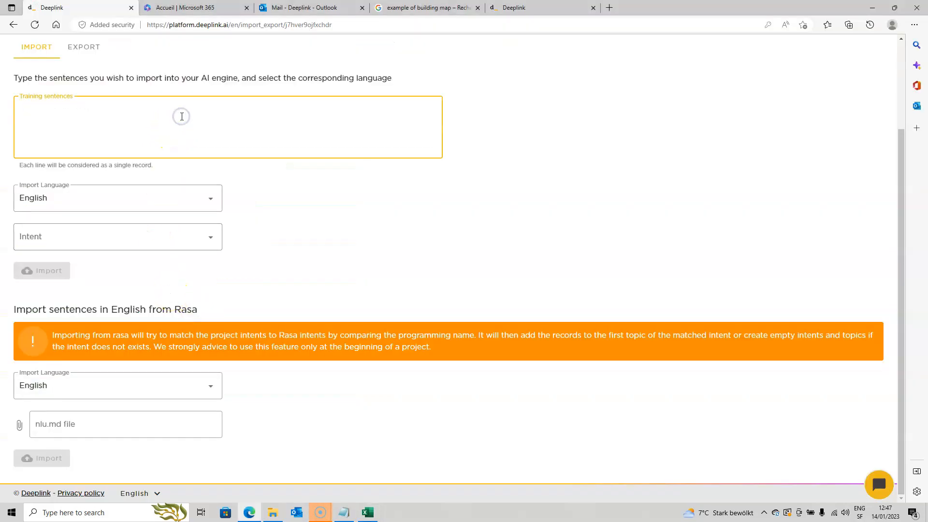
{"action": "key", "text": "ctrl+v"}
{"action": "scroll", "coordinate": [165, 282], "scroll_direction": "down", "scroll_amount": 1}
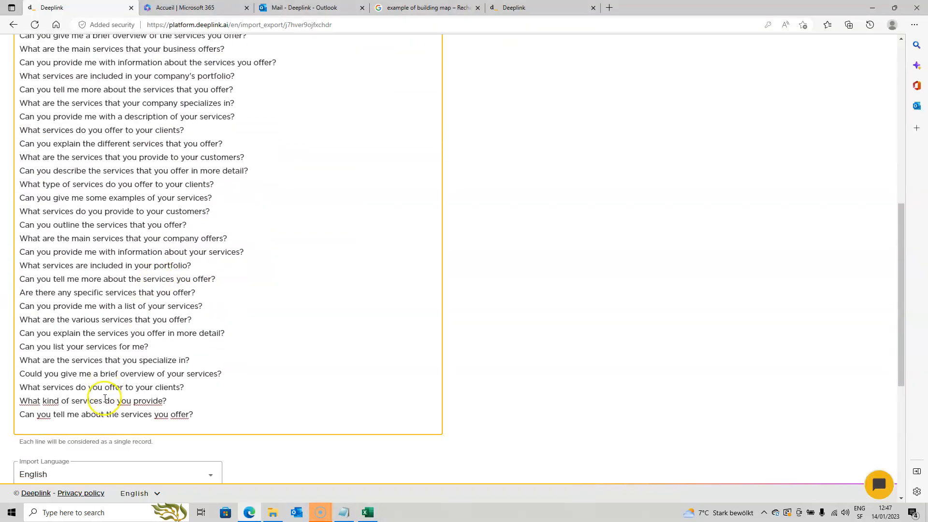
{"action": "scroll", "coordinate": [105, 398], "scroll_direction": "down", "scroll_amount": 3}
{"action": "left_click", "coordinate": [128, 360]}
{"action": "left_click", "coordinate": [72, 386]}
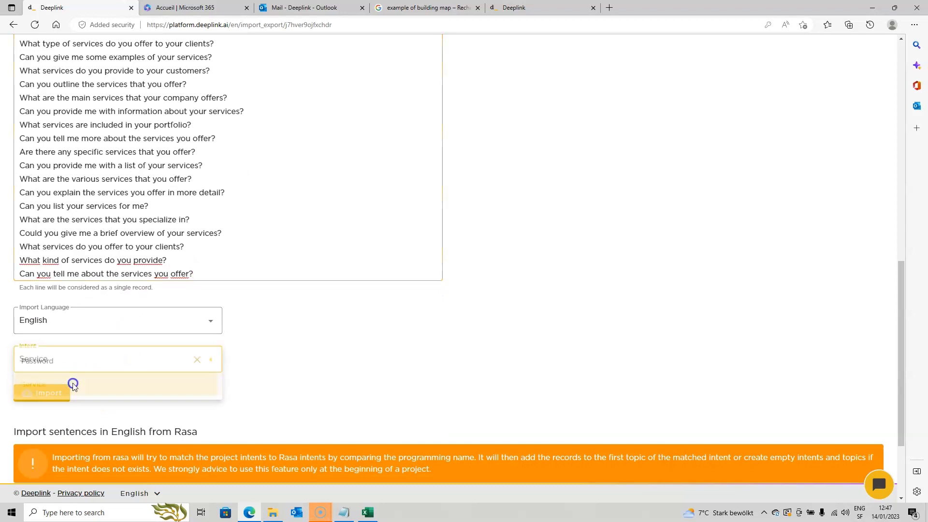
{"action": "left_click", "coordinate": [42, 392]}
Open the bot's Classification page to check the imported sentences
{"action": "scroll", "coordinate": [235, 164], "scroll_direction": "up", "scroll_amount": 3}
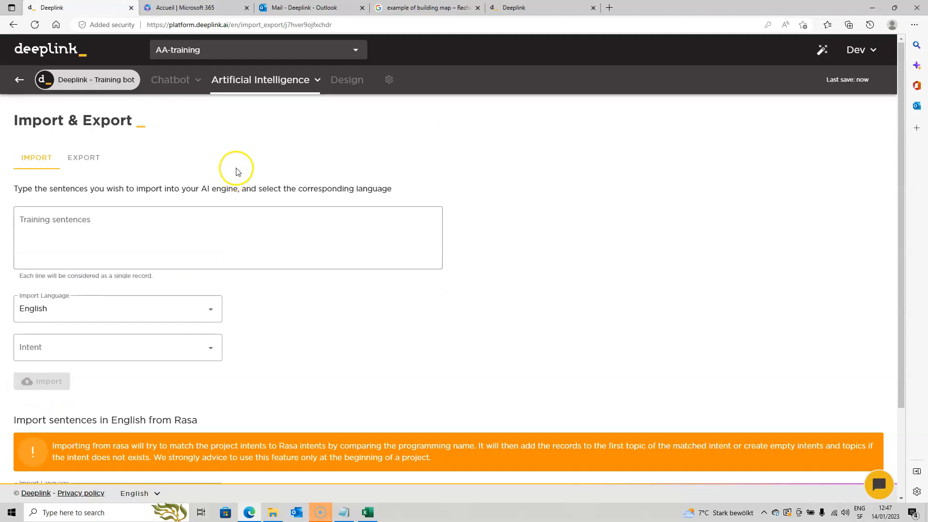
{"action": "left_click", "coordinate": [274, 82]}
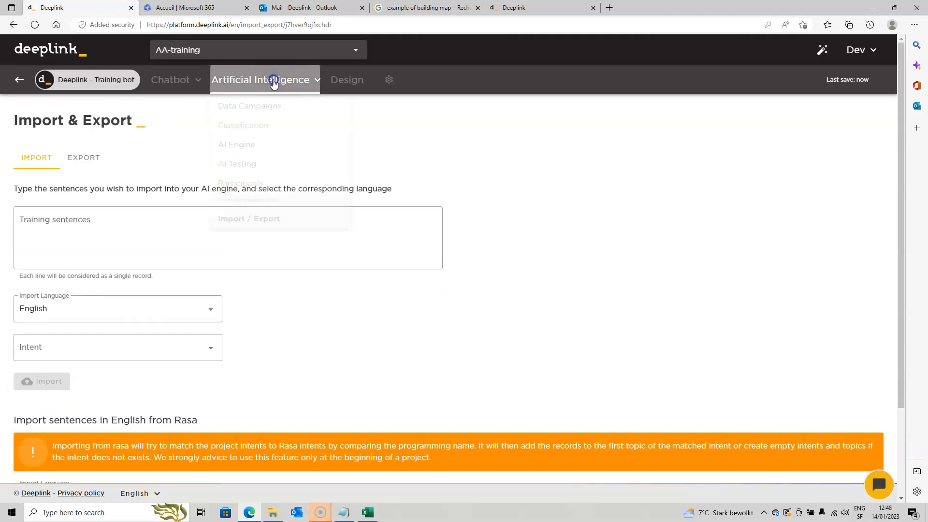
{"action": "left_click", "coordinate": [244, 124]}
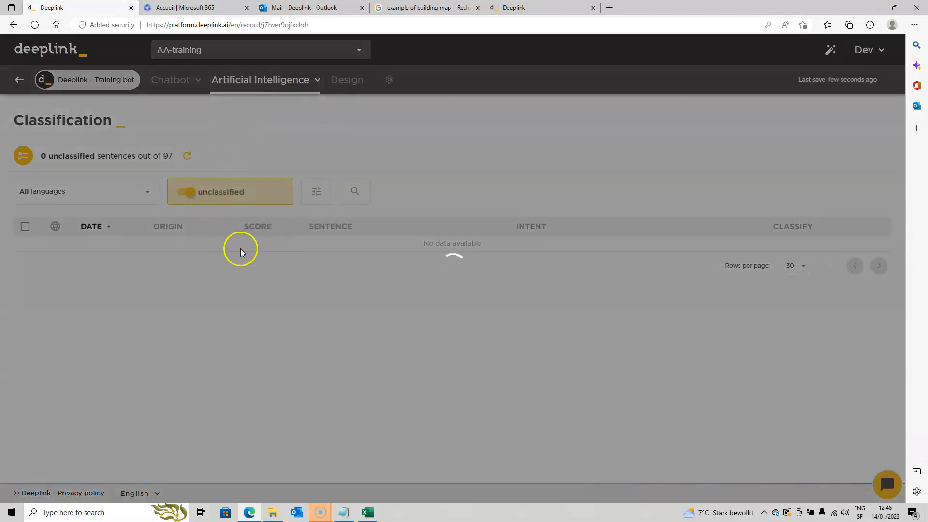